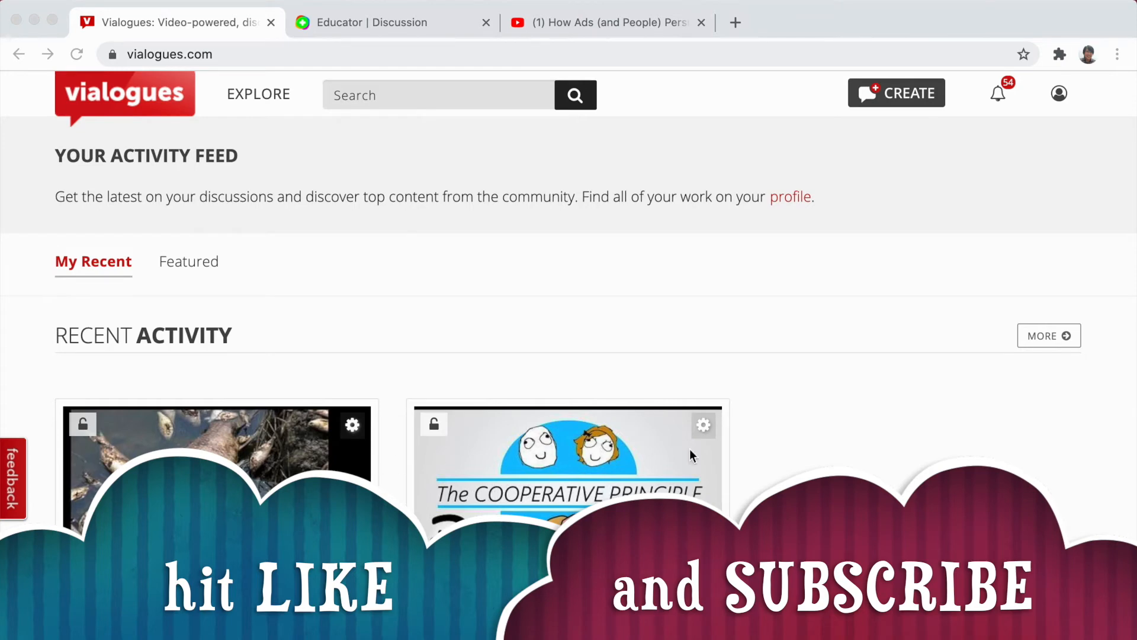
# Open the vialogue "Grice's Cooperative Principles and Maxims", highlight its discussion question and look through the time-stamped comments.
pyautogui.click(571, 516)
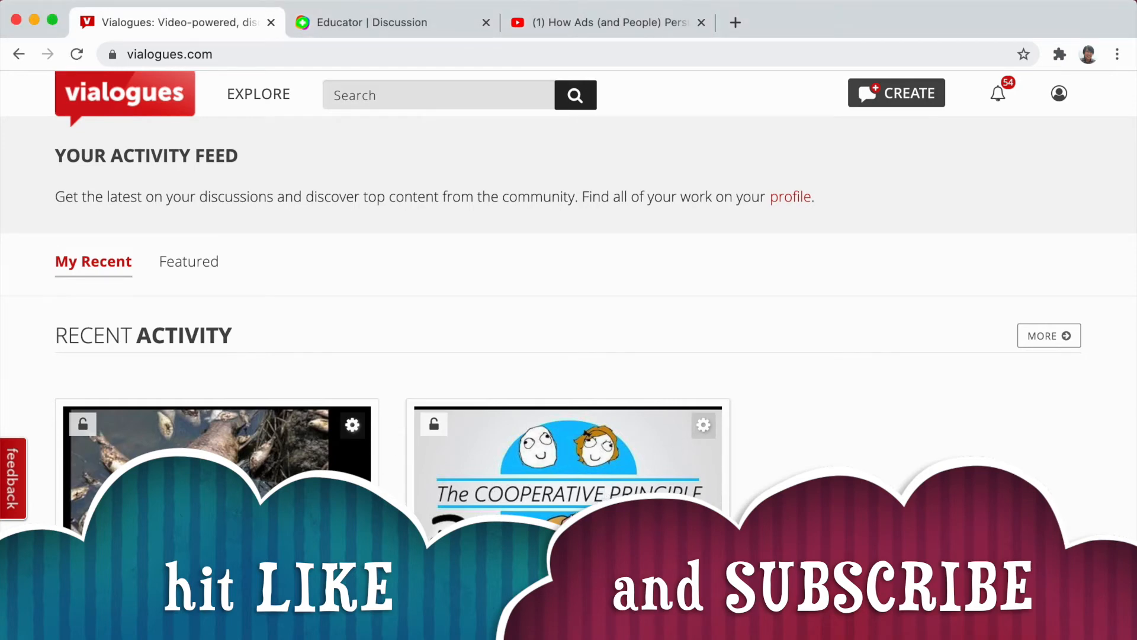
pyautogui.press('super+r')
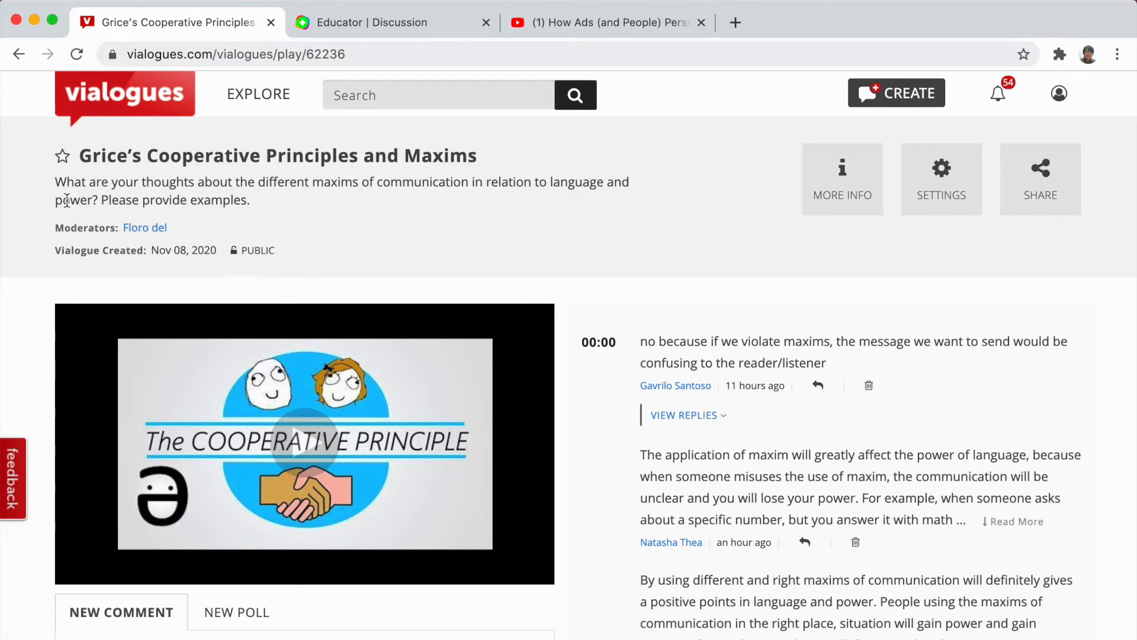
pyautogui.moveTo(55, 184); pyautogui.dragTo(257, 229)
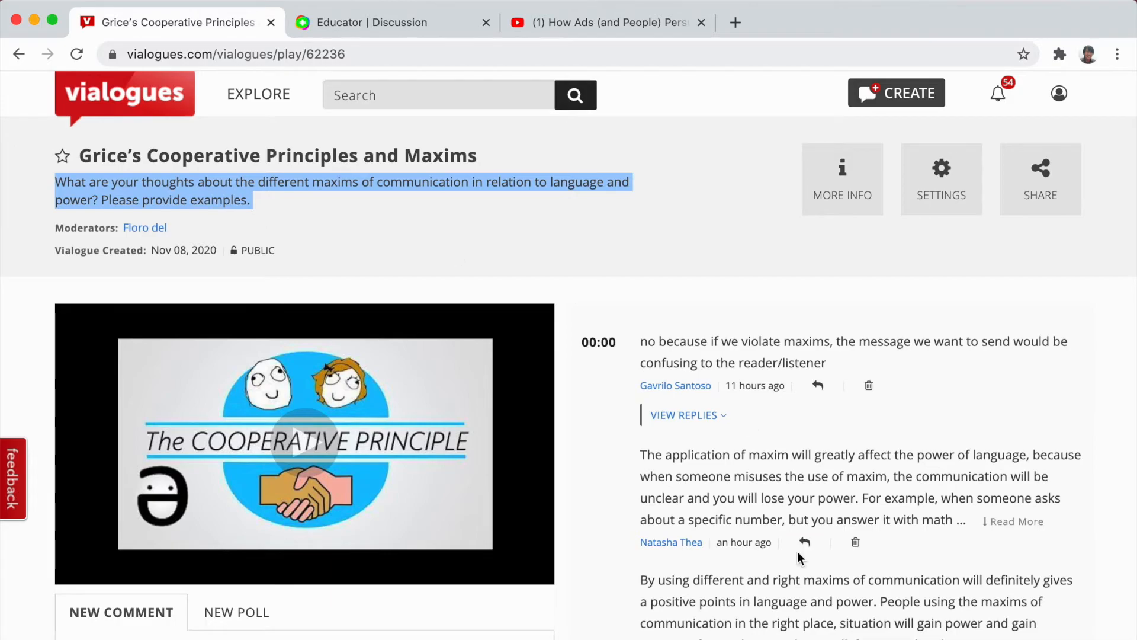
pyautogui.scroll(-7, 797, 552)
pyautogui.scroll(-20, 798, 552)
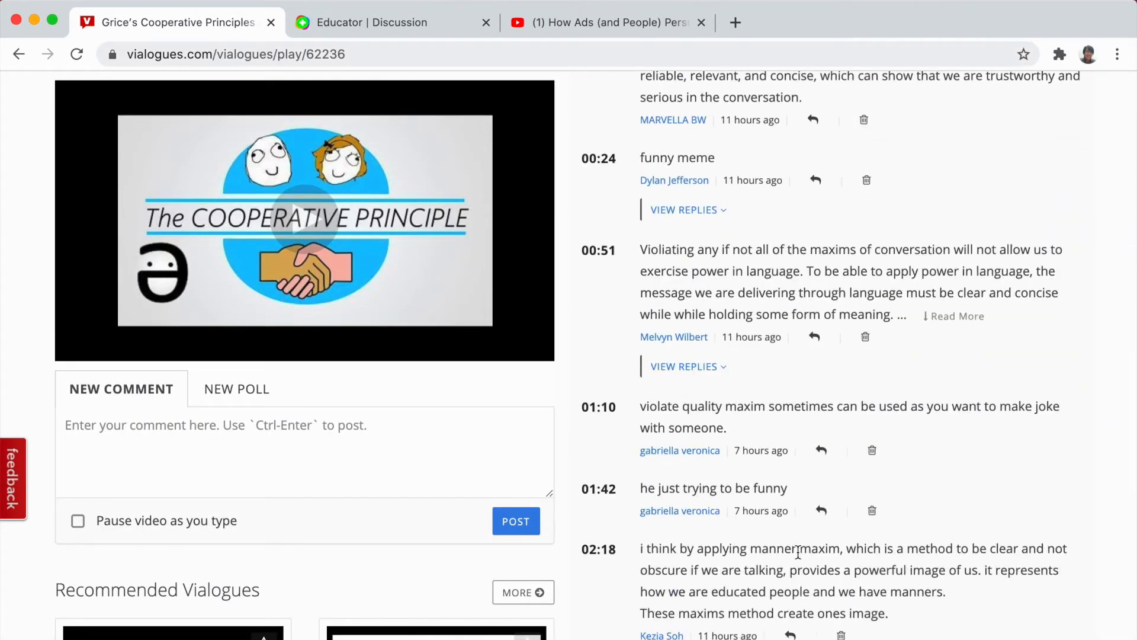
pyautogui.scroll(-18, 797, 552)
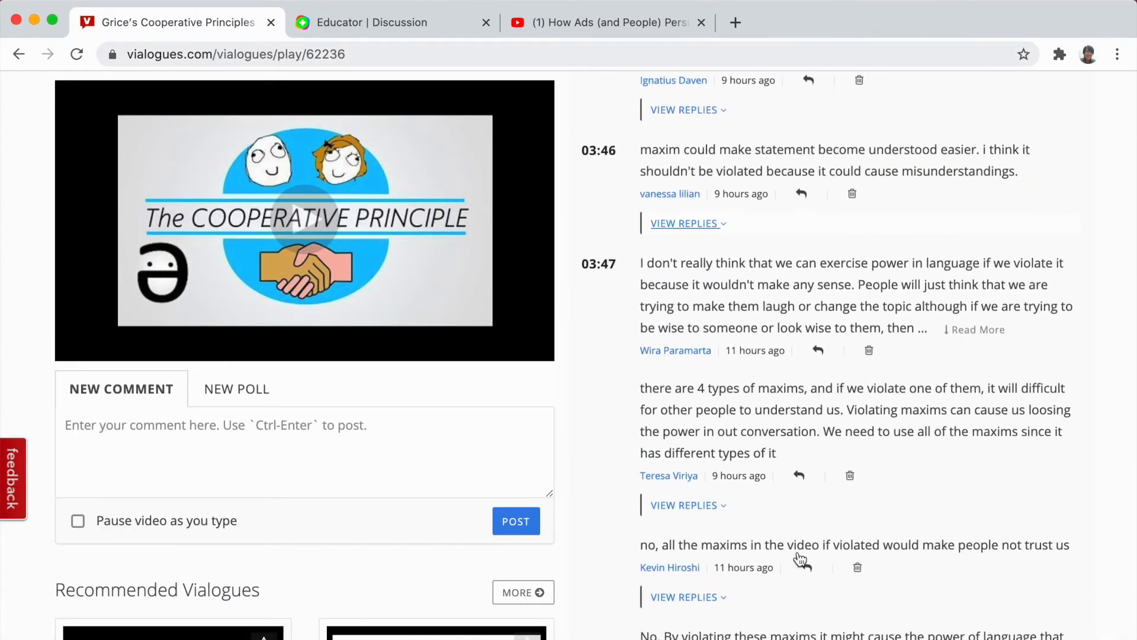
pyautogui.scroll(6, 798, 552)
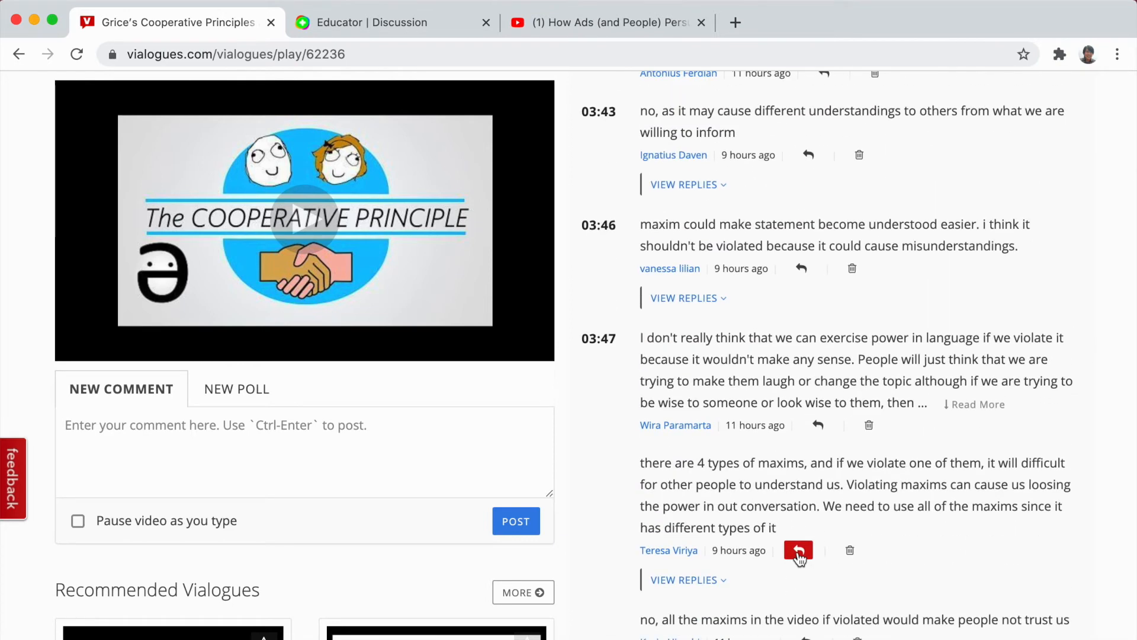
pyautogui.click(819, 428)
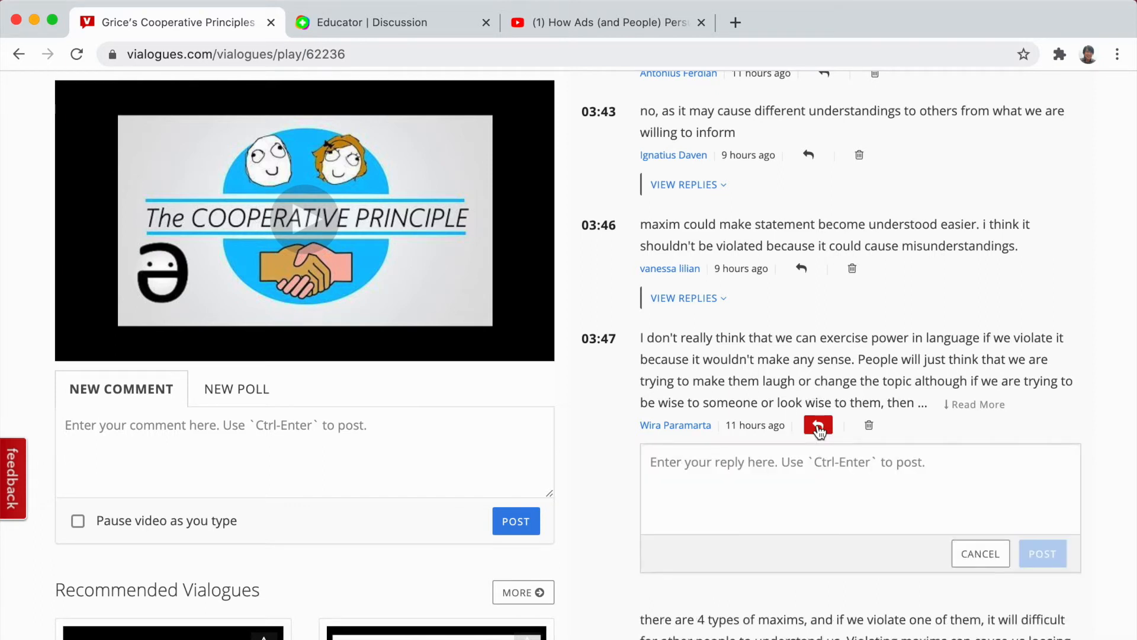
pyautogui.click(847, 475)
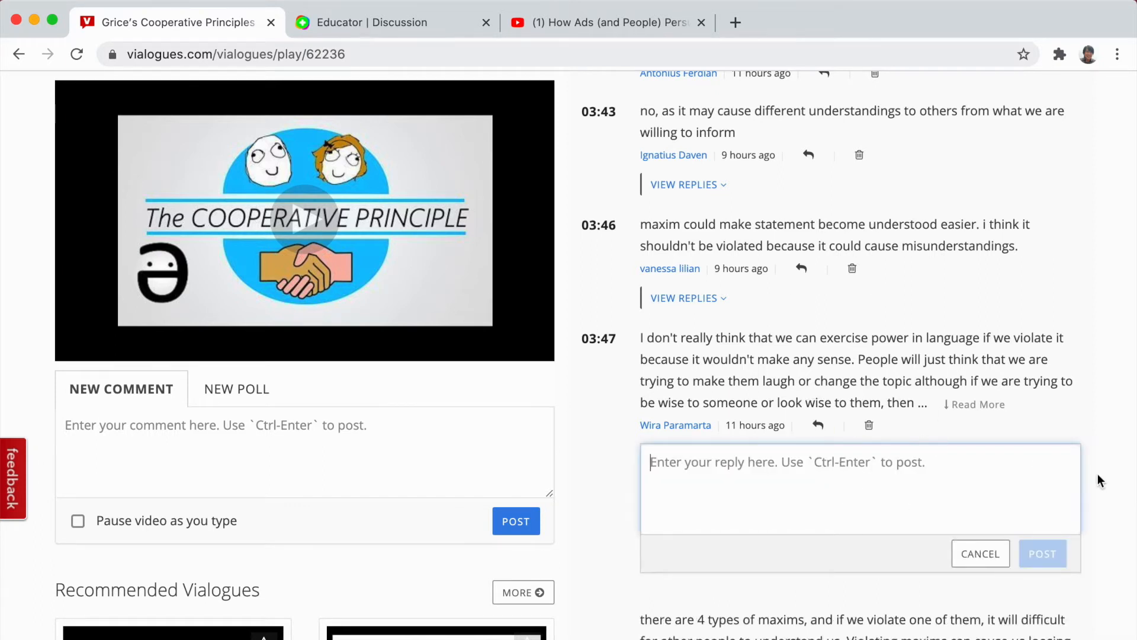
pyautogui.click(979, 555)
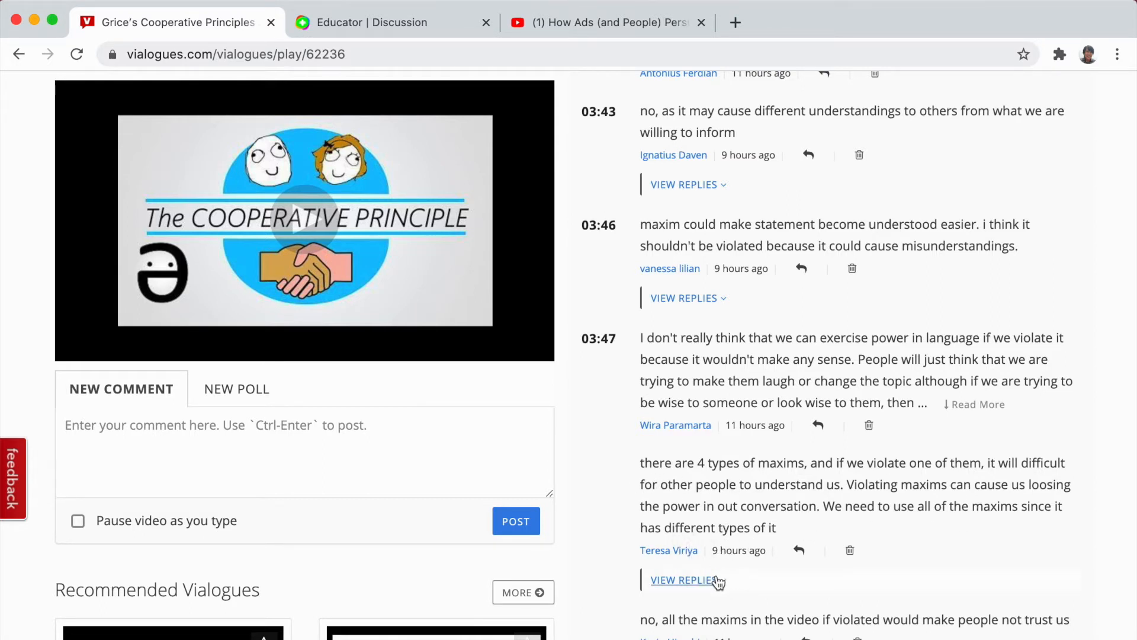
# Expand the replies to the comment about the 4 types of maxims, read them and go back to the activity feed.
pyautogui.click(694, 582)
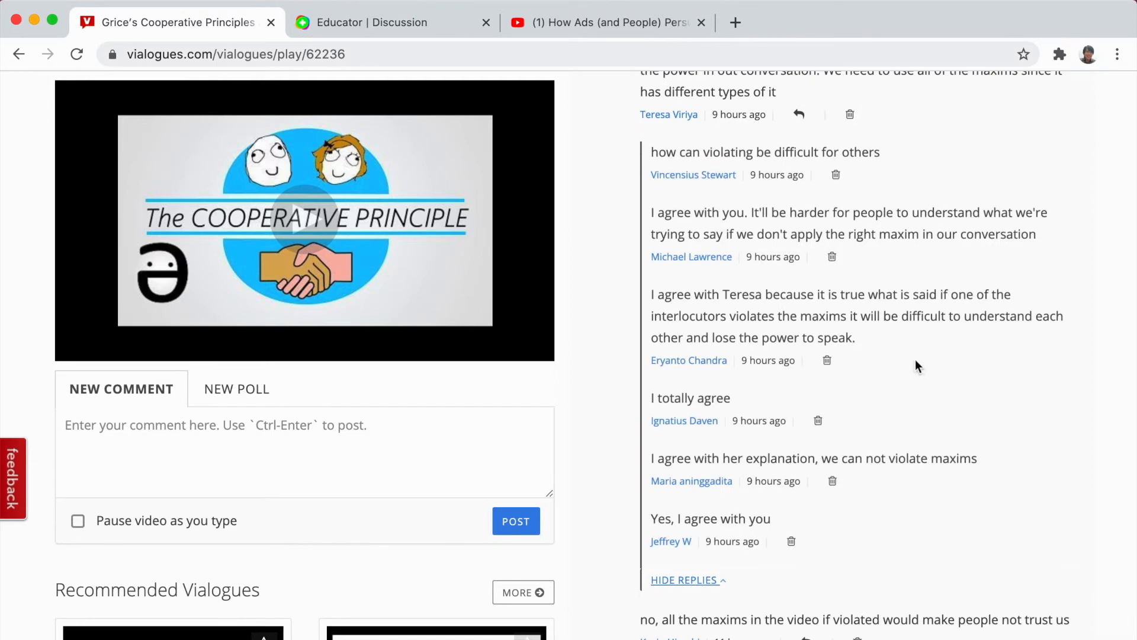
pyautogui.scroll(2, 883, 275)
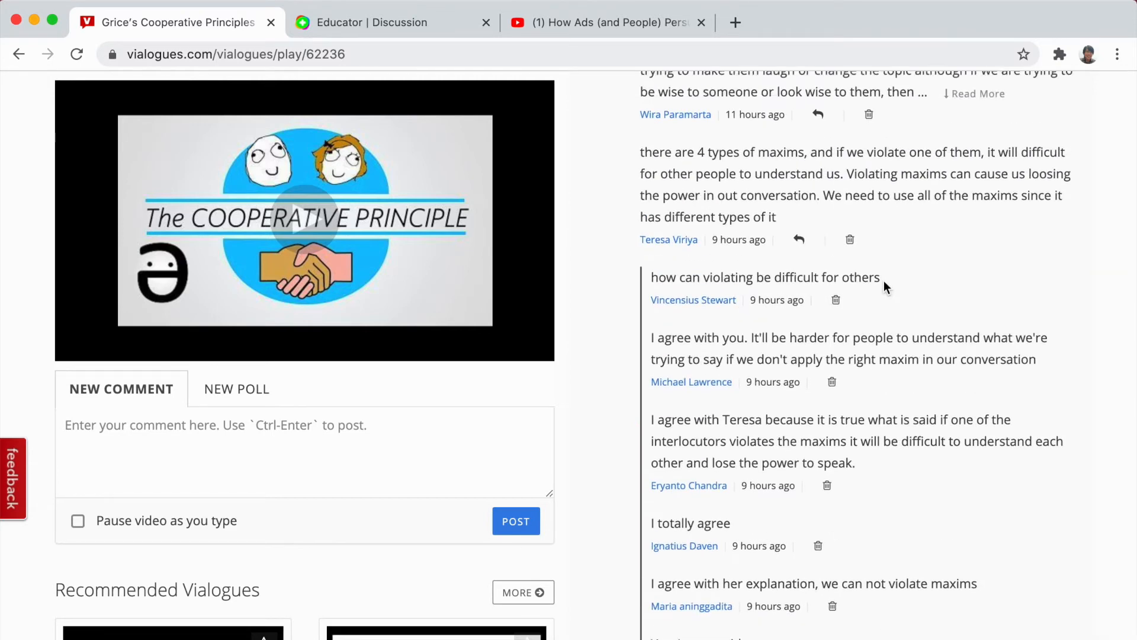
pyautogui.scroll(-7, 830, 558)
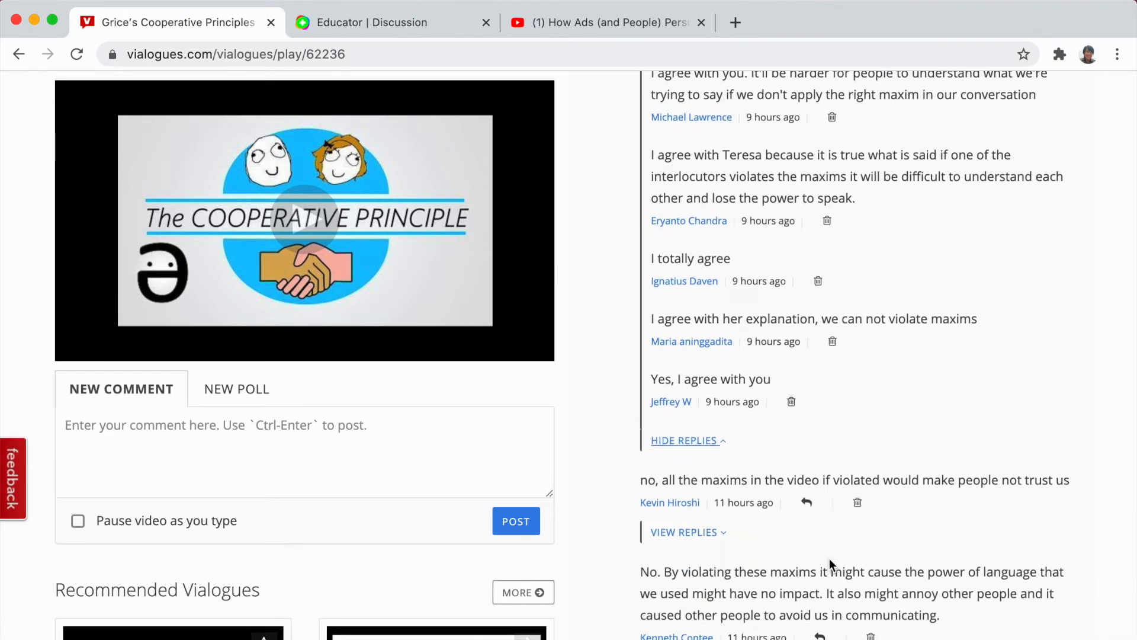
pyautogui.click(20, 55)
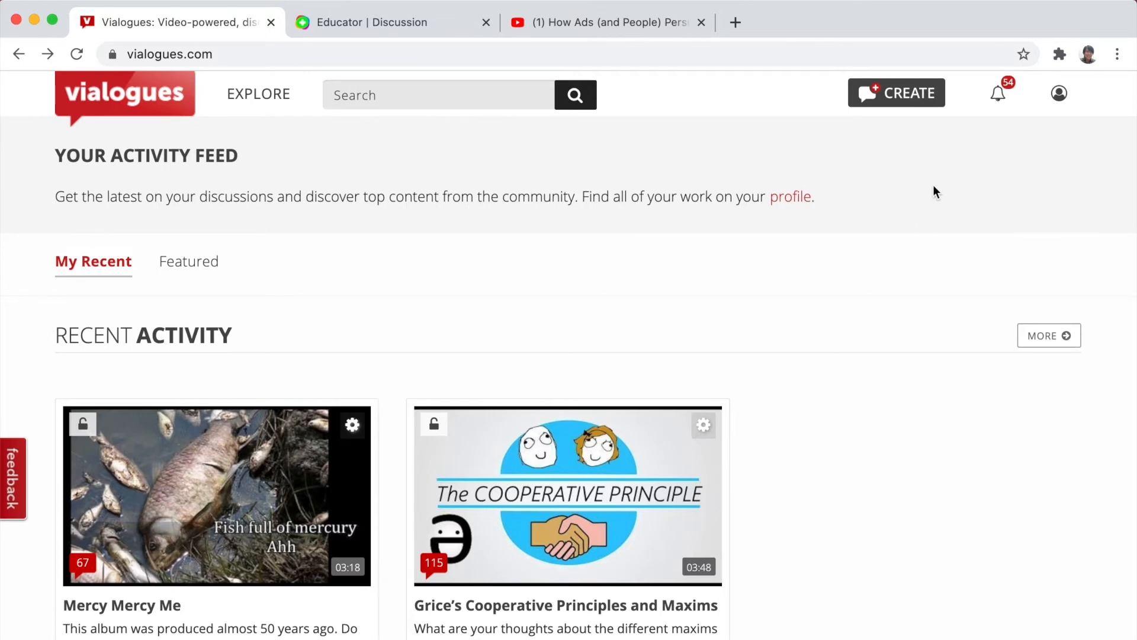
# Highlight the site address vialogues.com and look at the options in the account menu.
pyautogui.moveTo(236, 54); pyautogui.dragTo(108, 54)
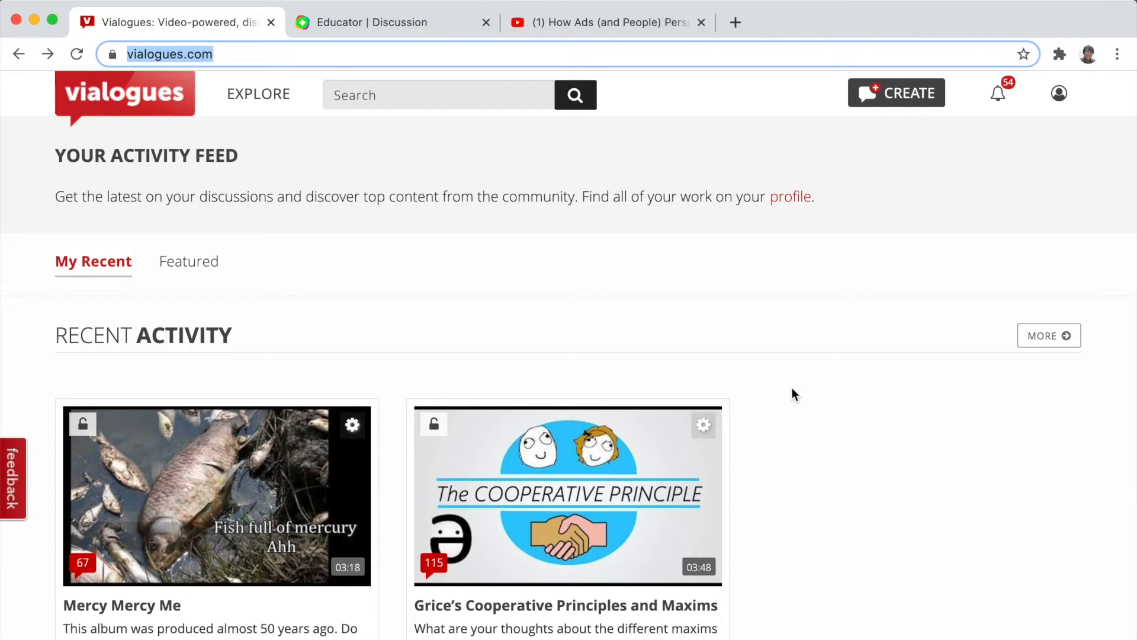
pyautogui.click(783, 332)
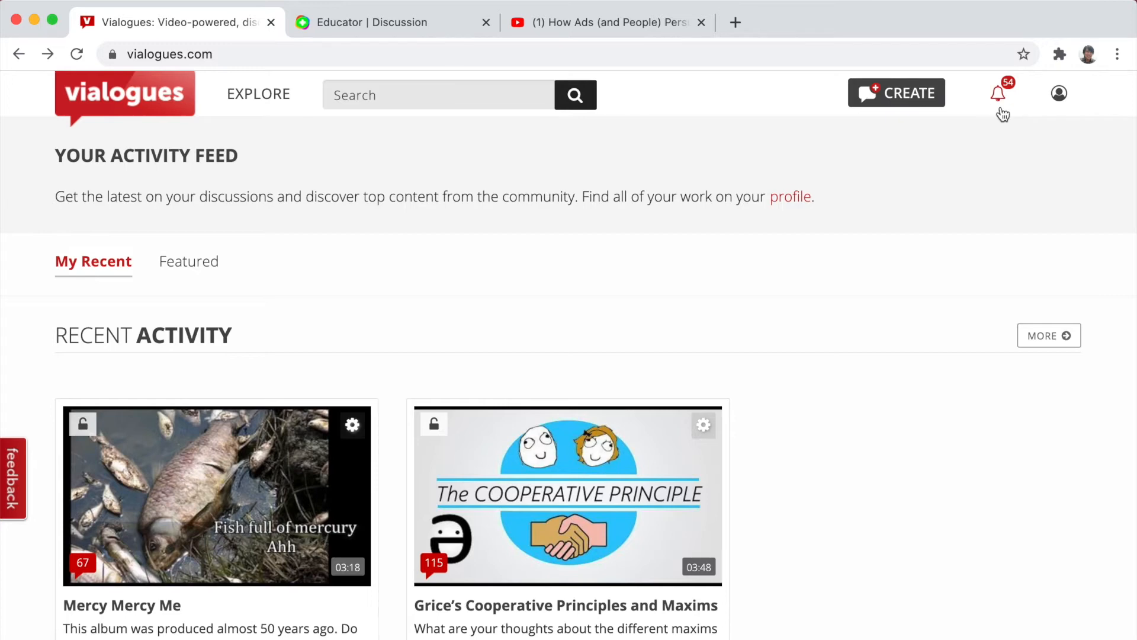
pyautogui.click(1061, 97)
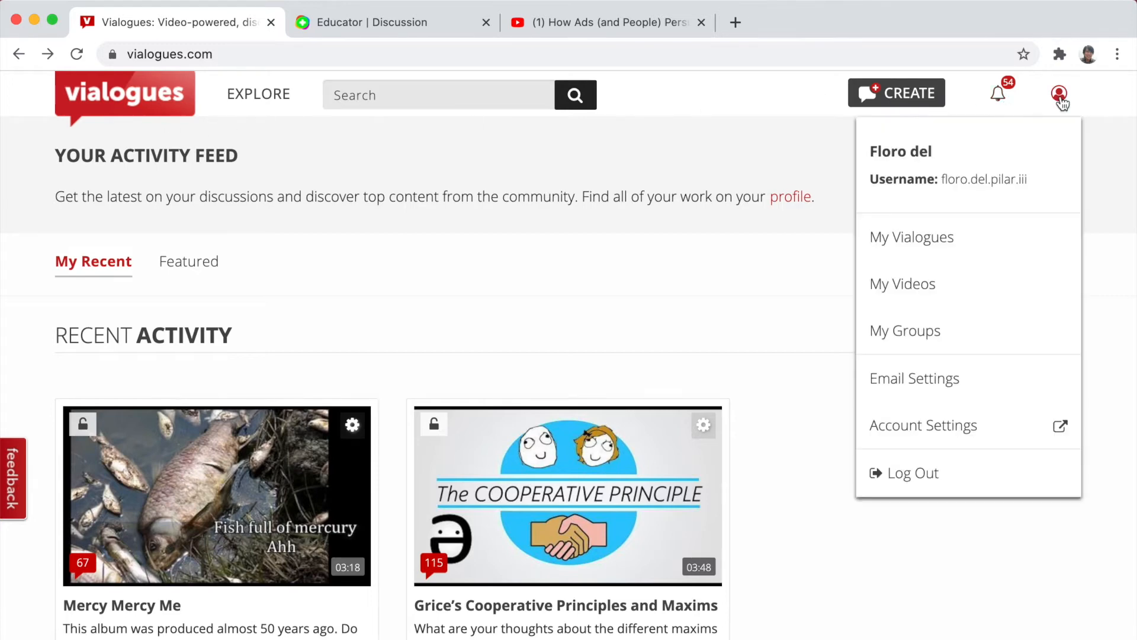
pyautogui.click(1060, 100)
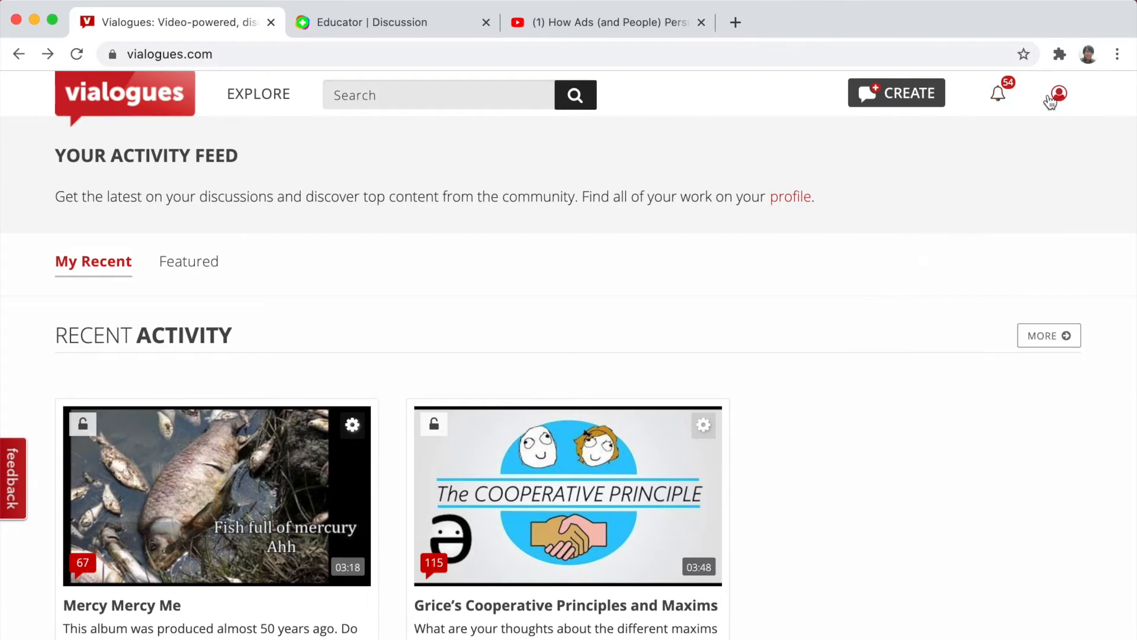
# Look through the list of all notifications and return to the activity feed.
pyautogui.click(1005, 99)
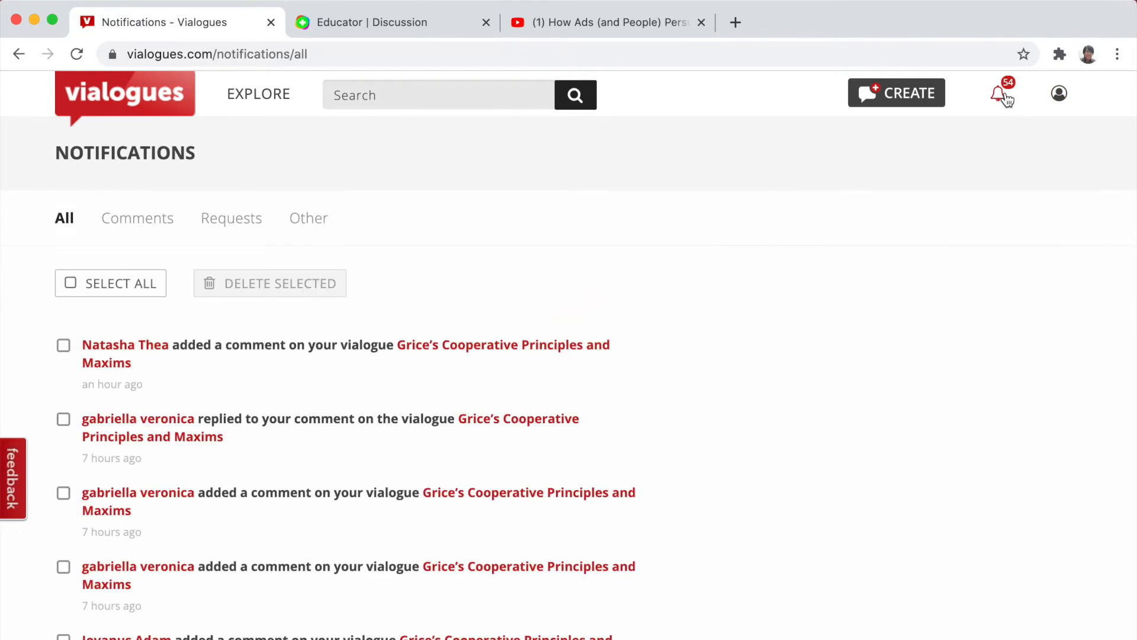
pyautogui.scroll(-15, 416, 468)
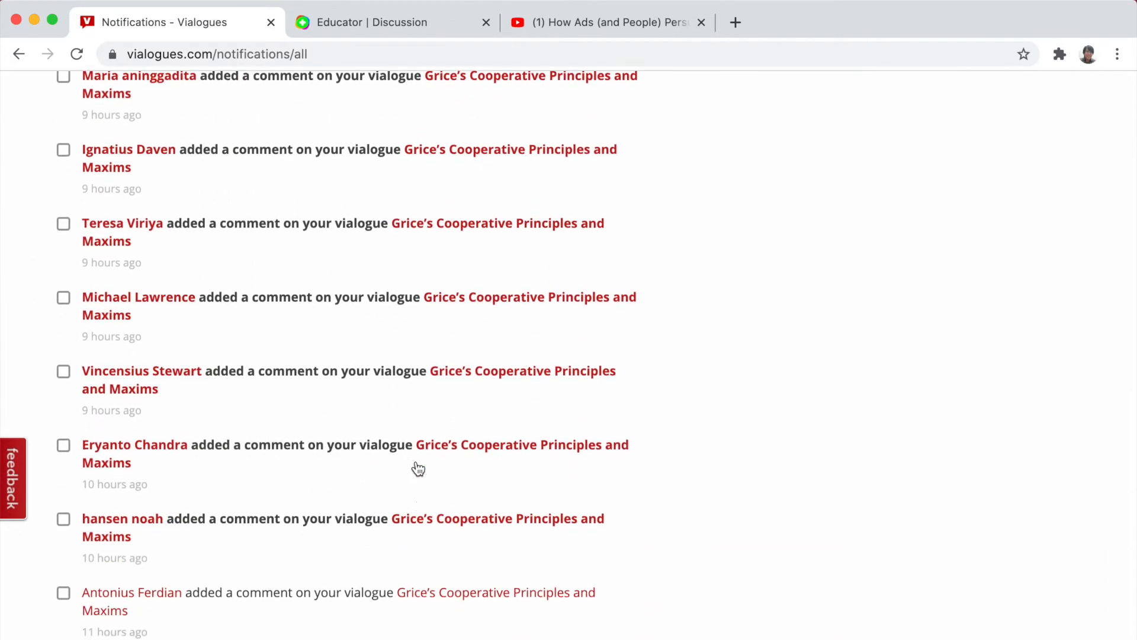
pyautogui.scroll(15, 418, 465)
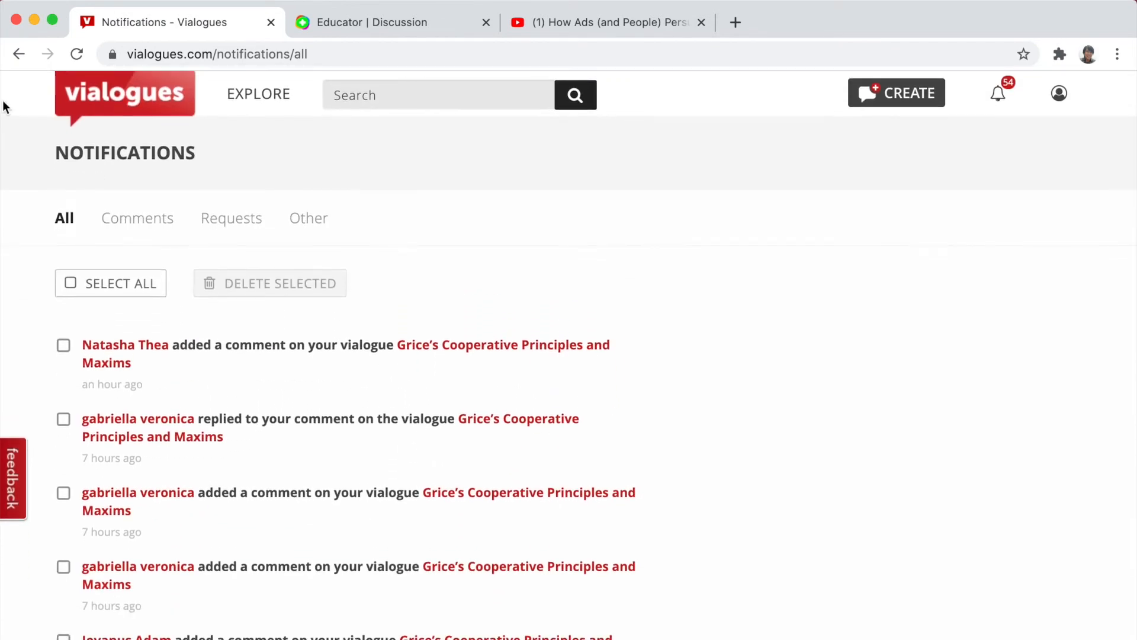
pyautogui.click(19, 55)
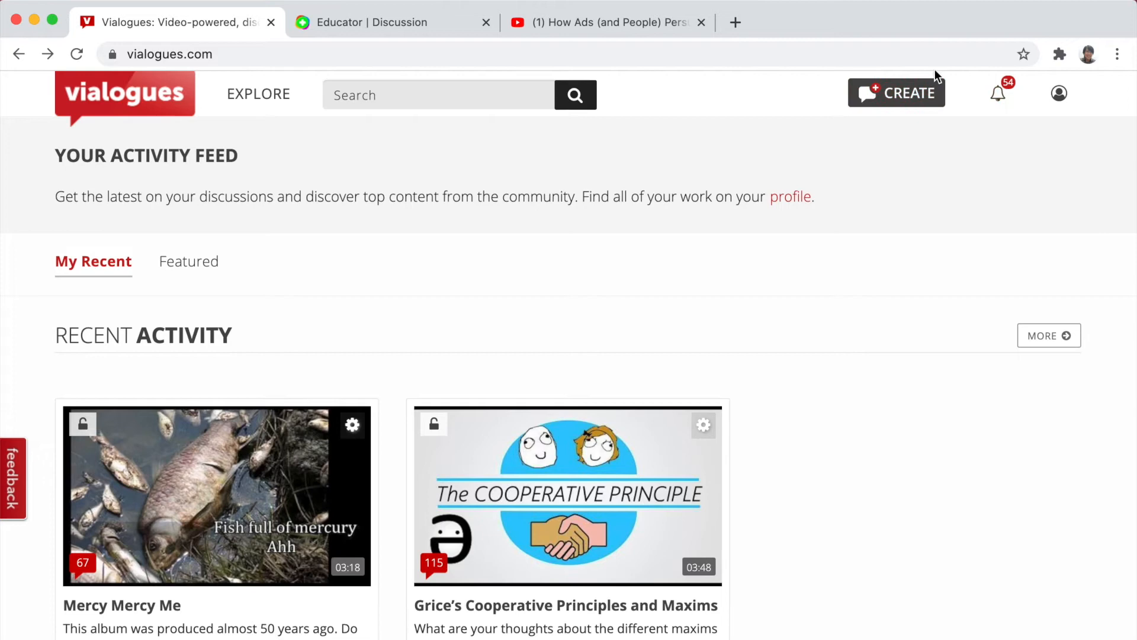
# Open the form for a new vialogue and review its video, description and privacy sections, including supported upload formats and video linking.
pyautogui.click(910, 98)
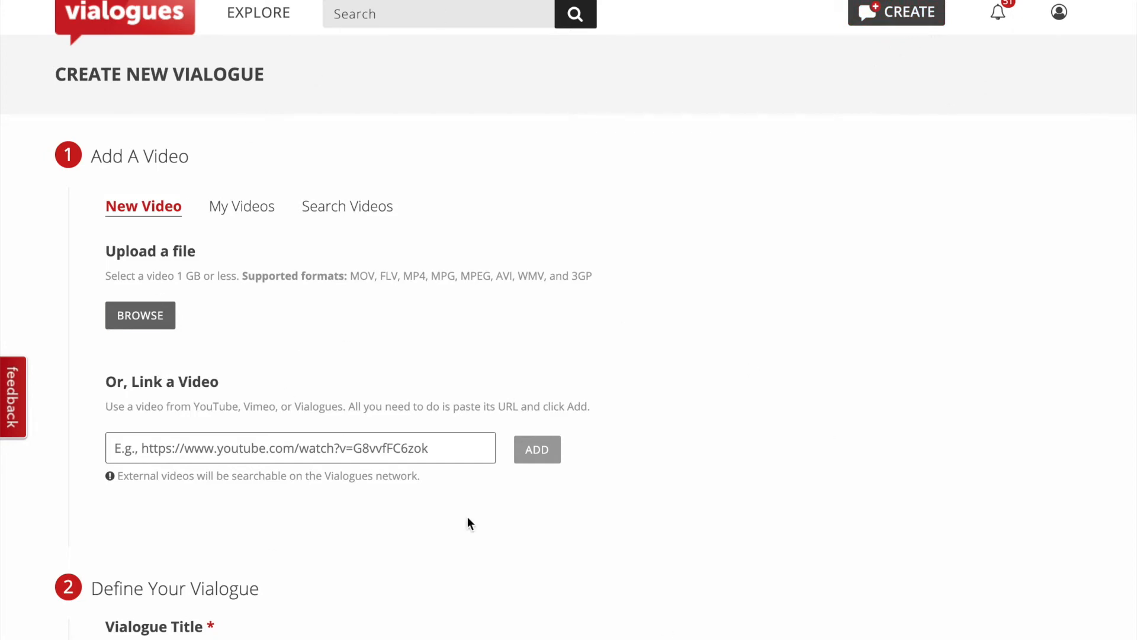
pyautogui.scroll(-5, 878, 468)
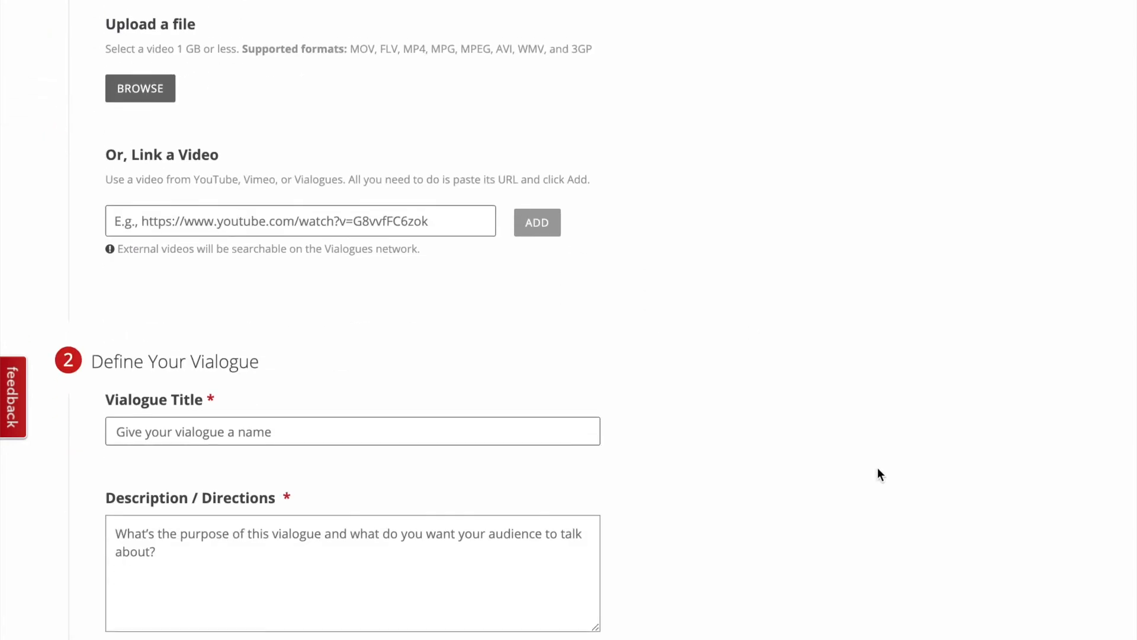
pyautogui.scroll(5, 878, 469)
pyautogui.scroll(-1, 878, 469)
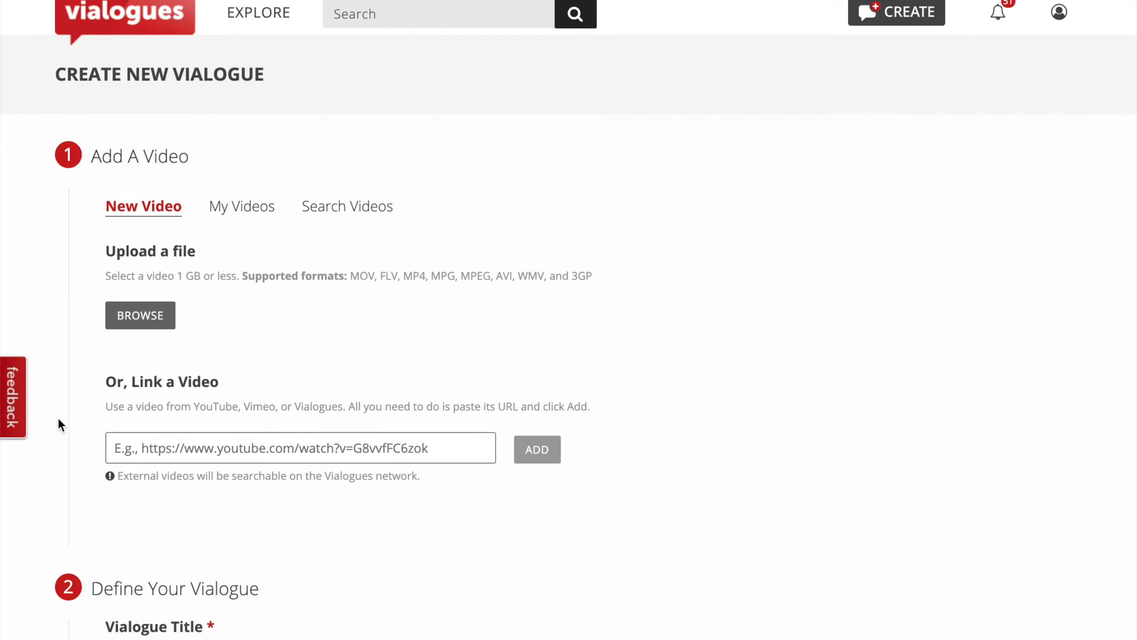
pyautogui.scroll(-12, 59, 421)
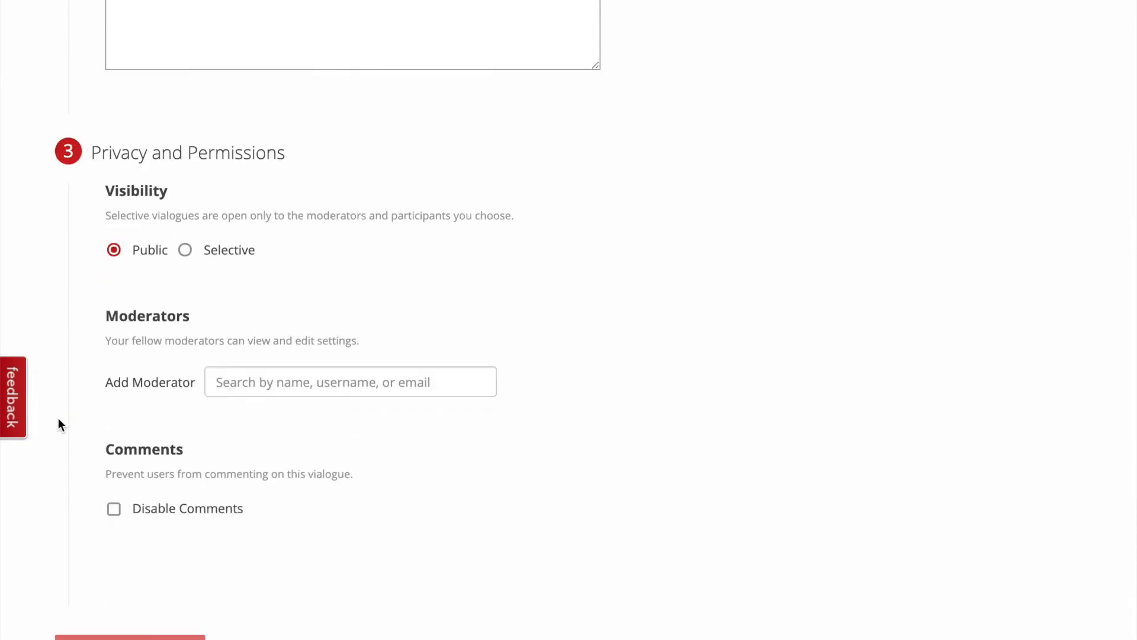
pyautogui.scroll(12, 58, 418)
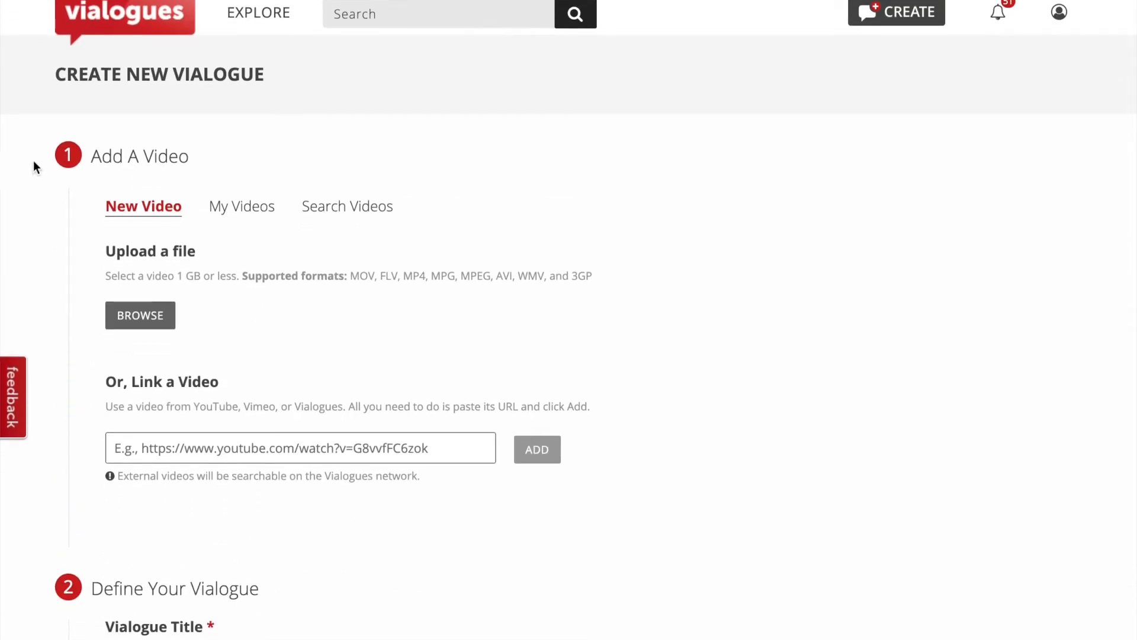
pyautogui.scroll(-10, 69, 554)
pyautogui.scroll(12, 70, 554)
pyautogui.moveTo(350, 276); pyautogui.dragTo(604, 281)
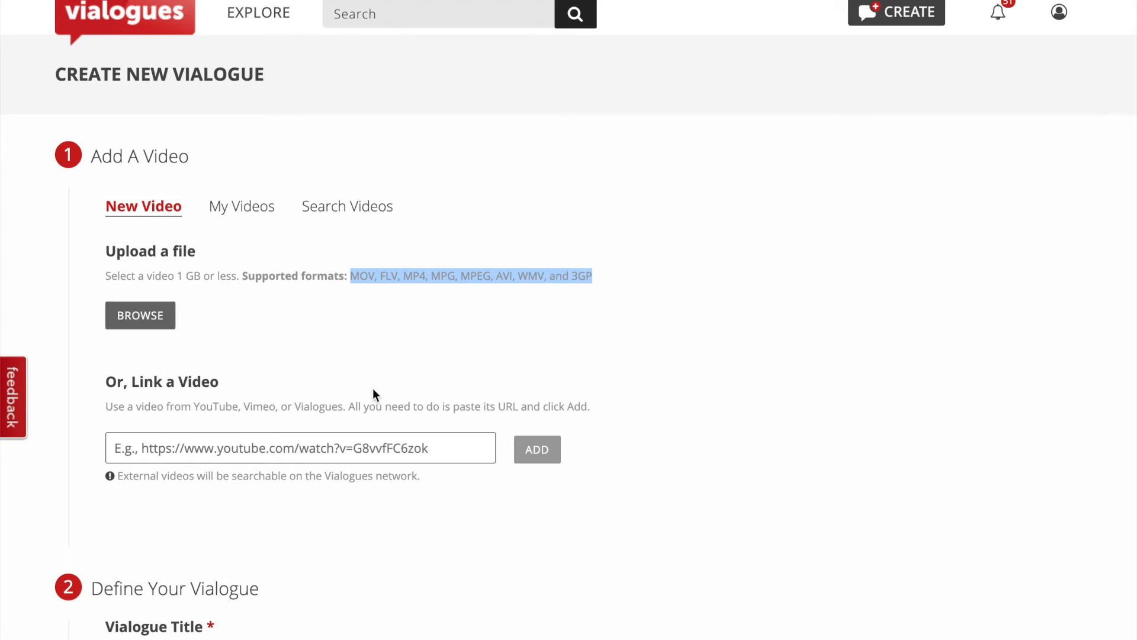
pyautogui.click(464, 447)
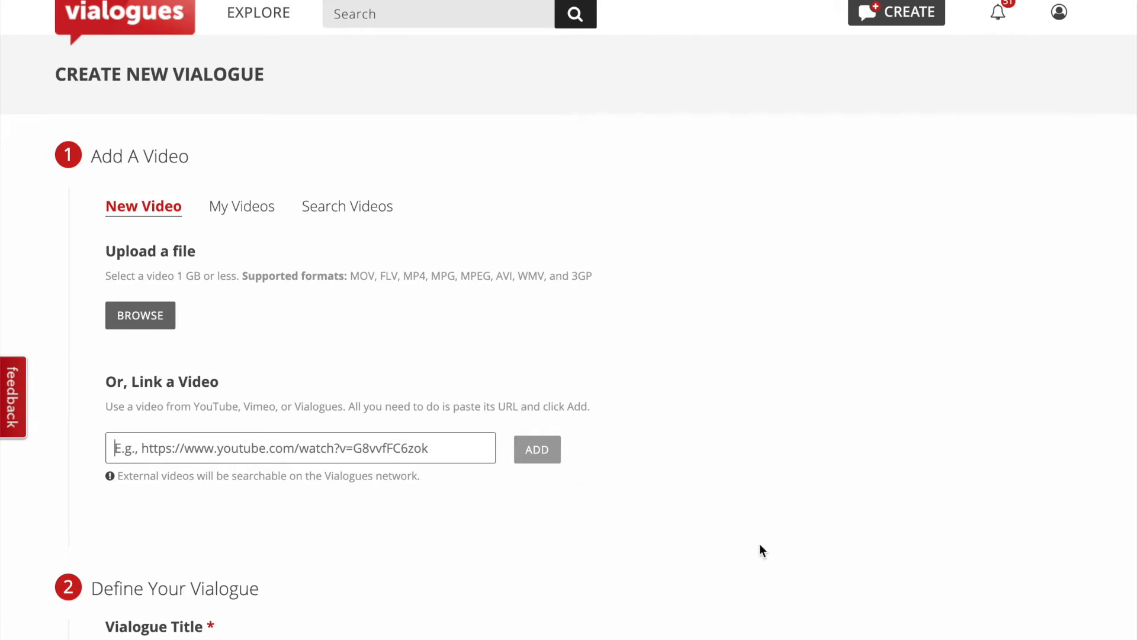
# Search Vialogues for "climate change" and browse the vialogues in the results.
pyautogui.click(428, 13)
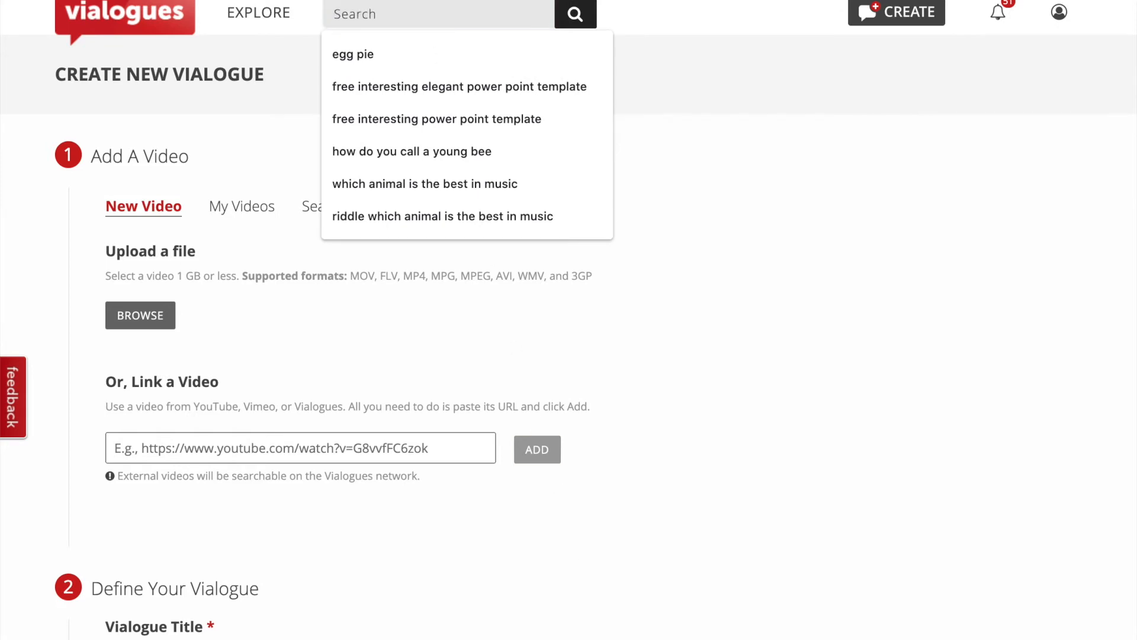
pyautogui.write('clima')
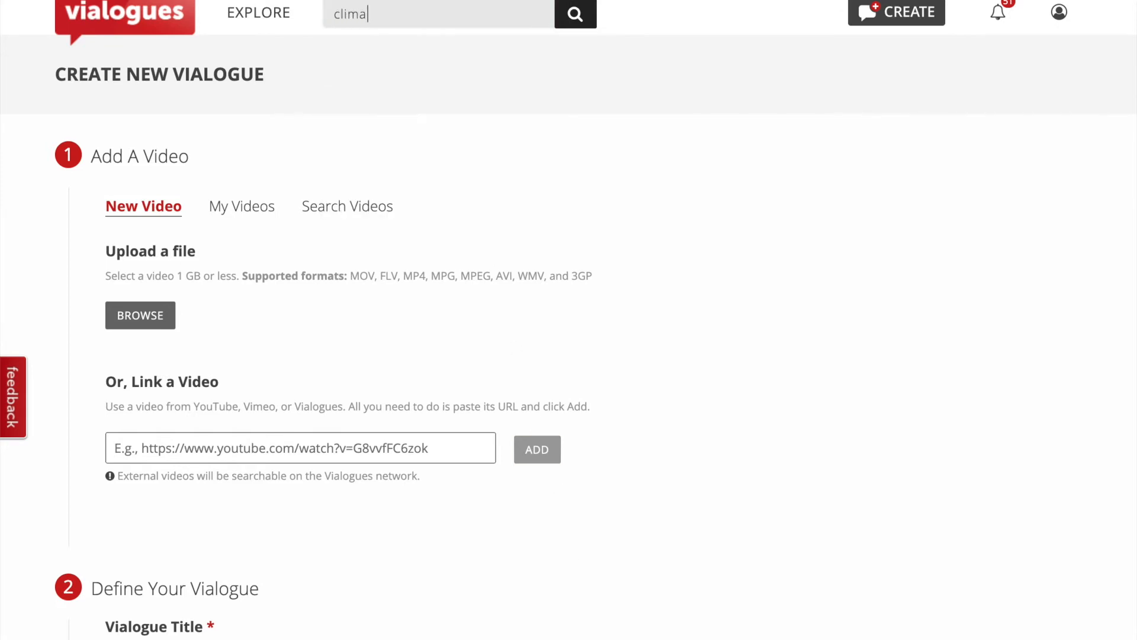
pyautogui.write('te change')
pyautogui.press('Return')
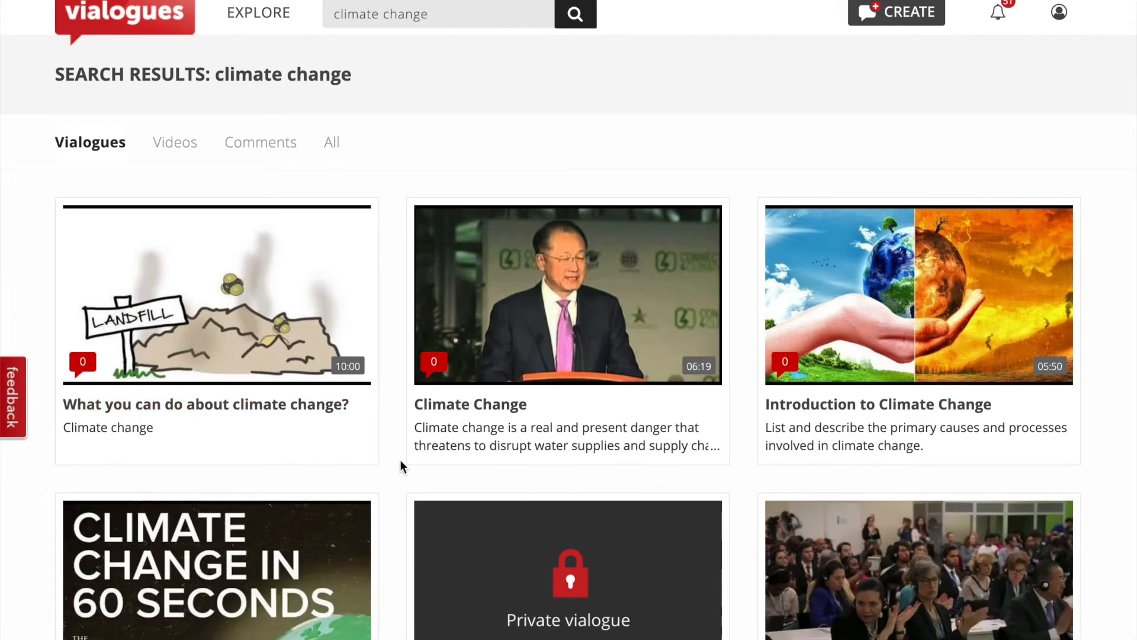
pyautogui.scroll(-7, 459, 415)
pyautogui.scroll(-20, 459, 468)
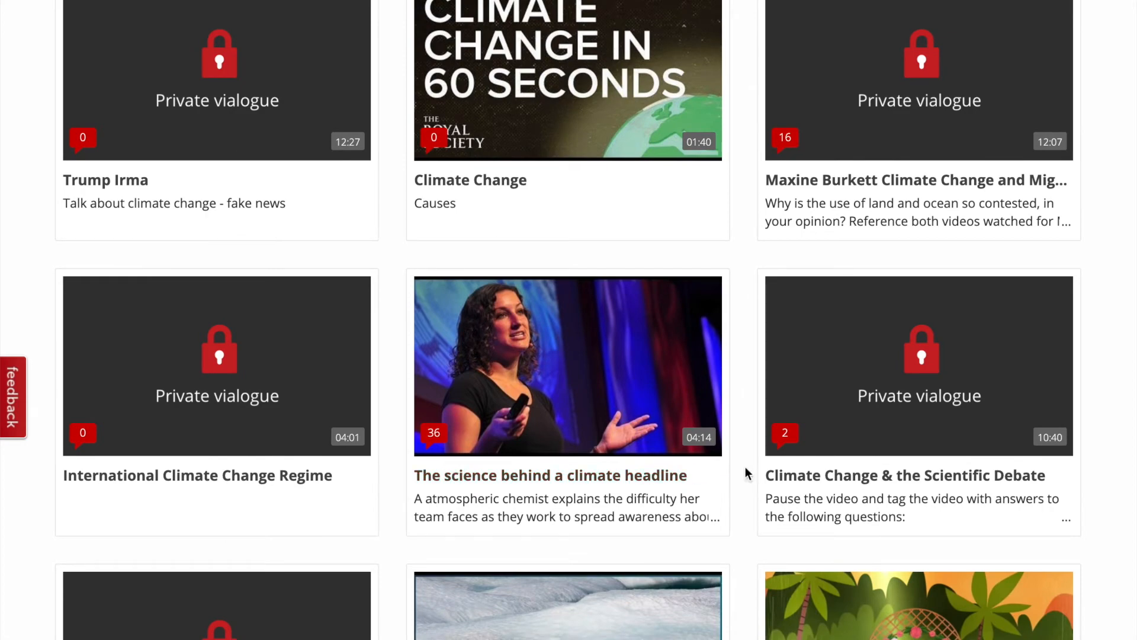
pyautogui.scroll(-3, 230, 437)
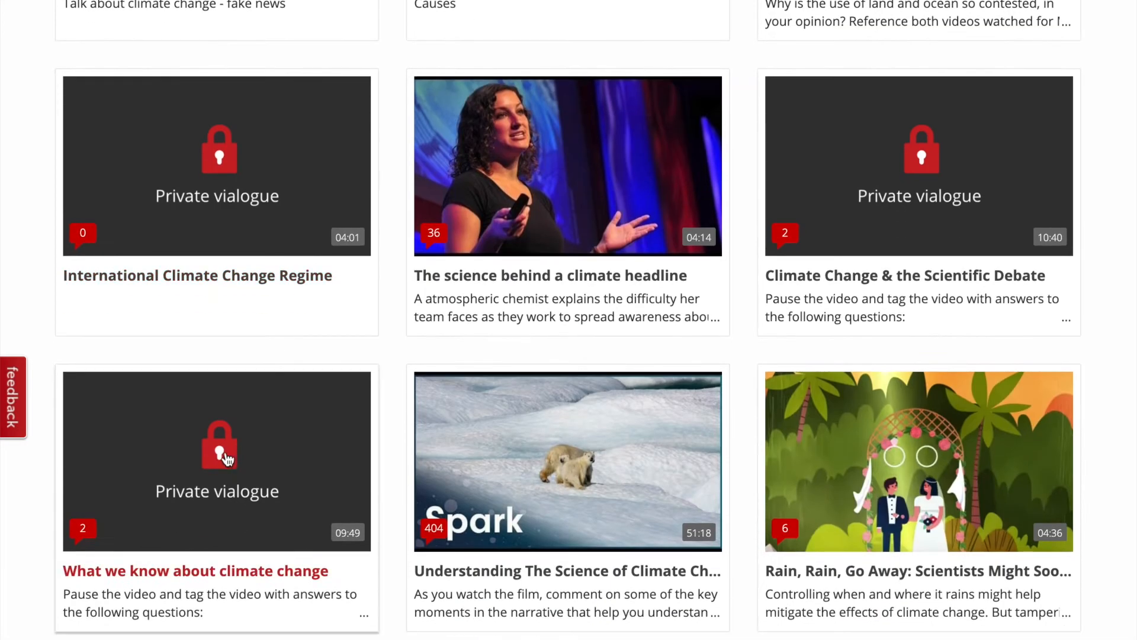
pyautogui.scroll(20, 227, 458)
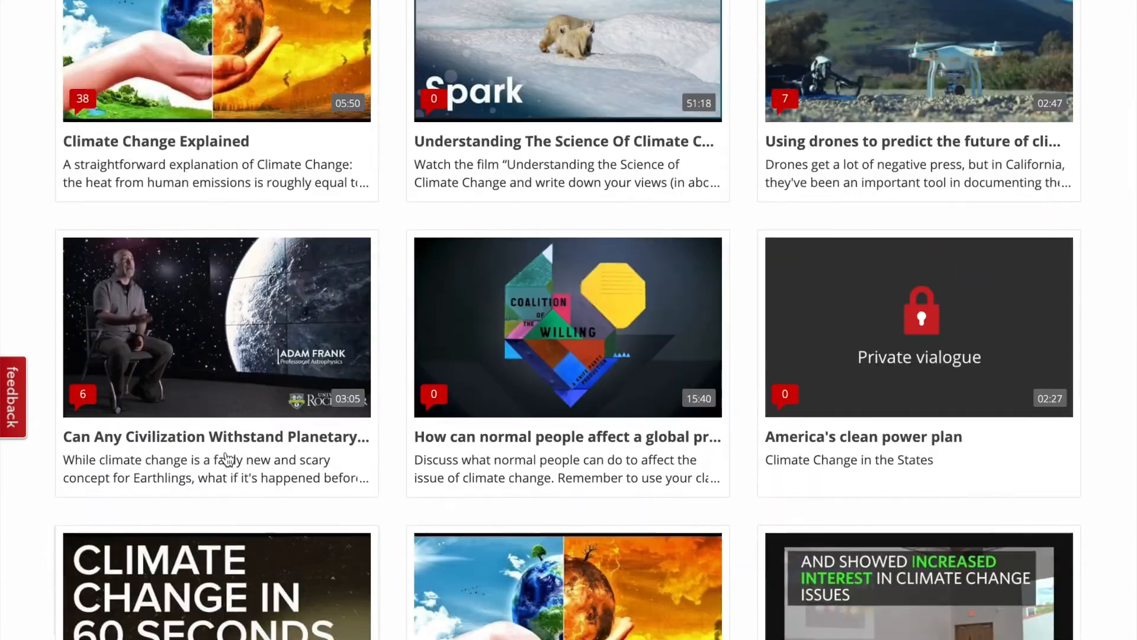
pyautogui.scroll(8, 227, 459)
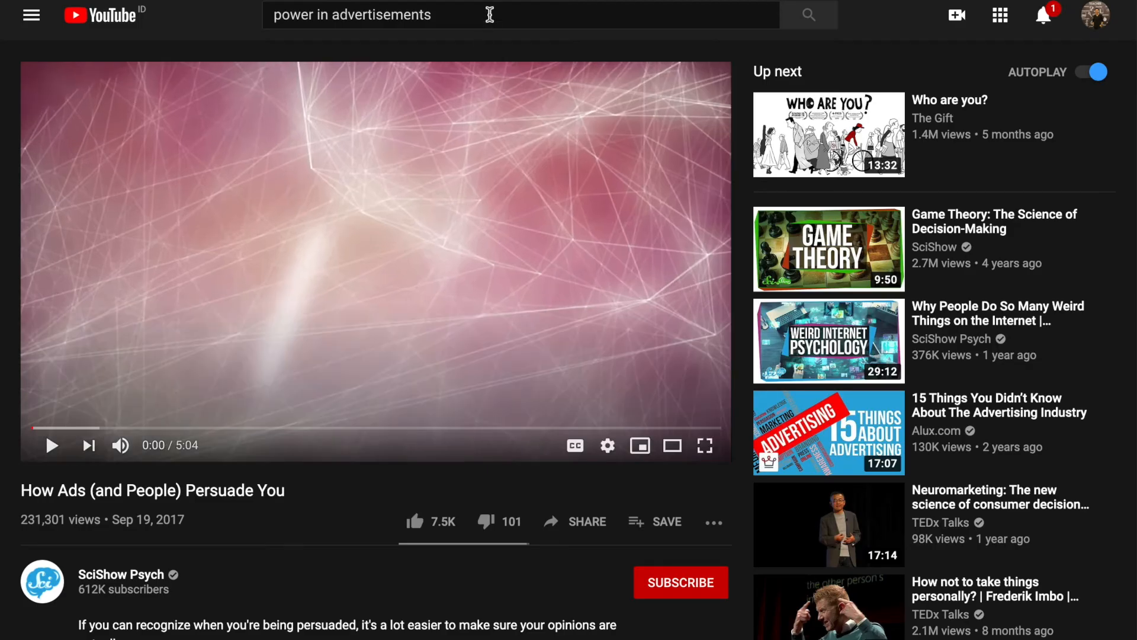
# Pause the video "How Ads (and People) Persuade You" on YouTube.
pyautogui.click(490, 15)
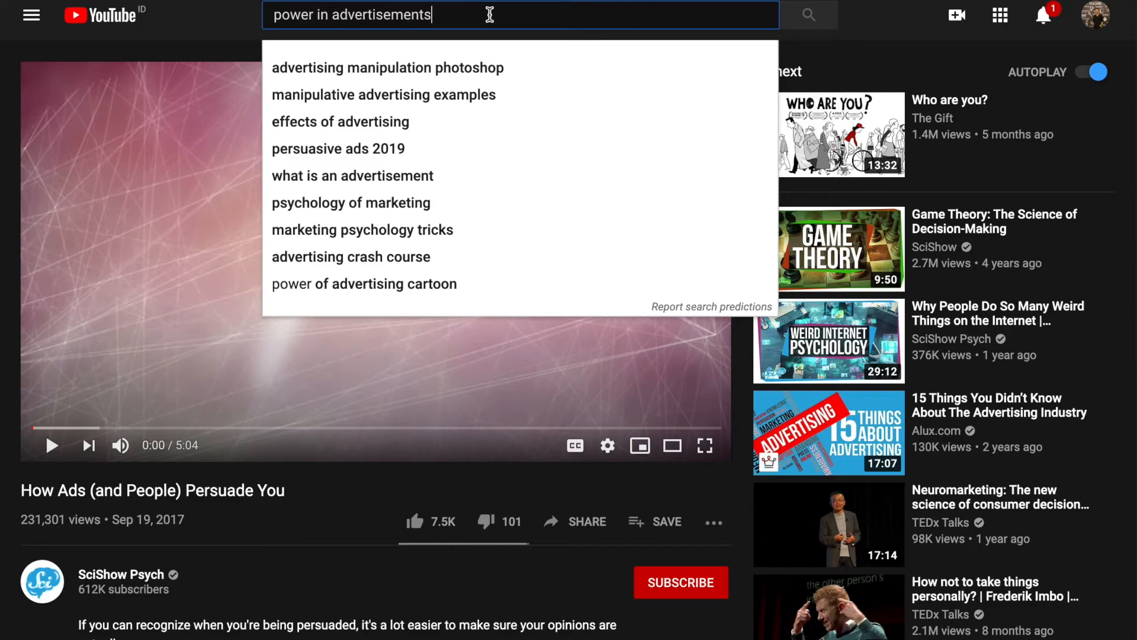
pyautogui.click(134, 304)
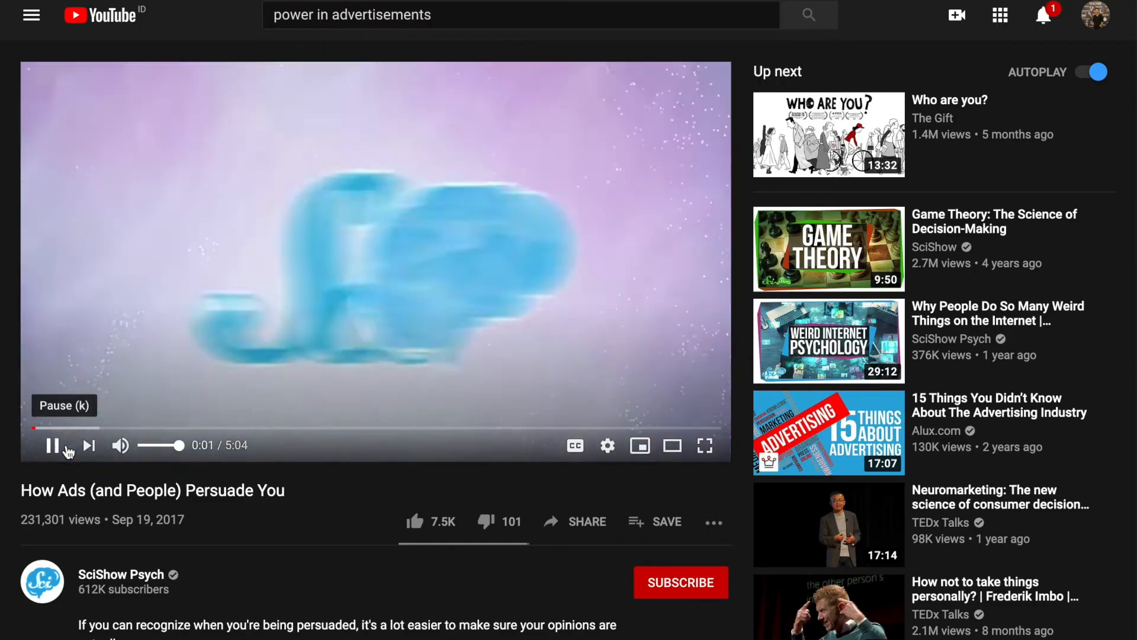
pyautogui.click(52, 445)
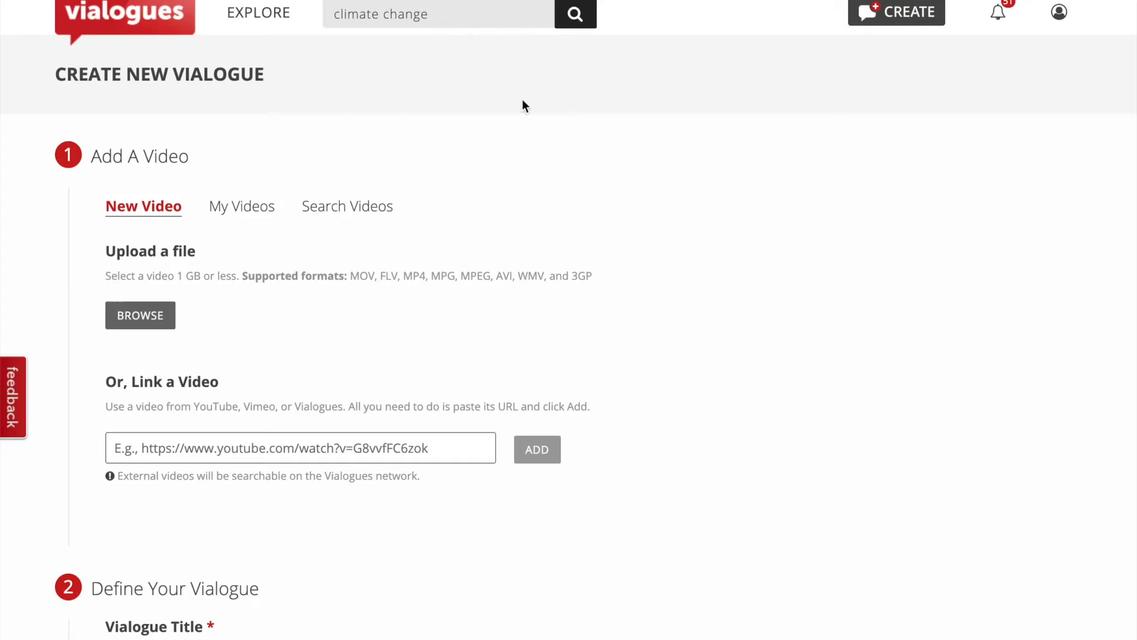
pyautogui.click(348, 445)
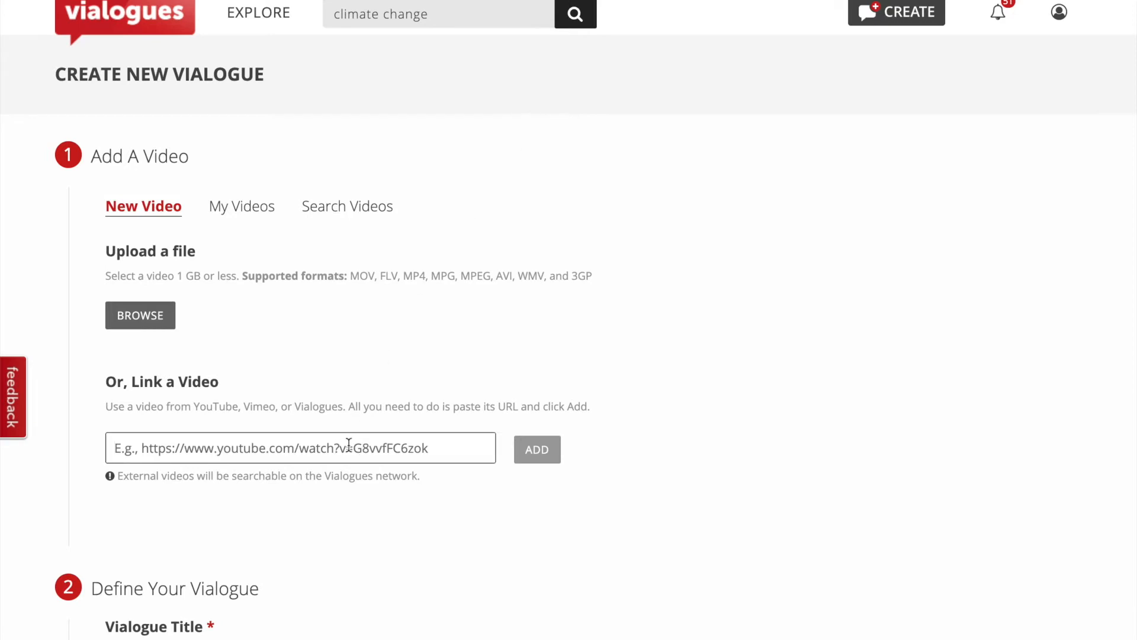
pyautogui.write('https://www.youtube.com/watch?v=HzevRHUEnVI')
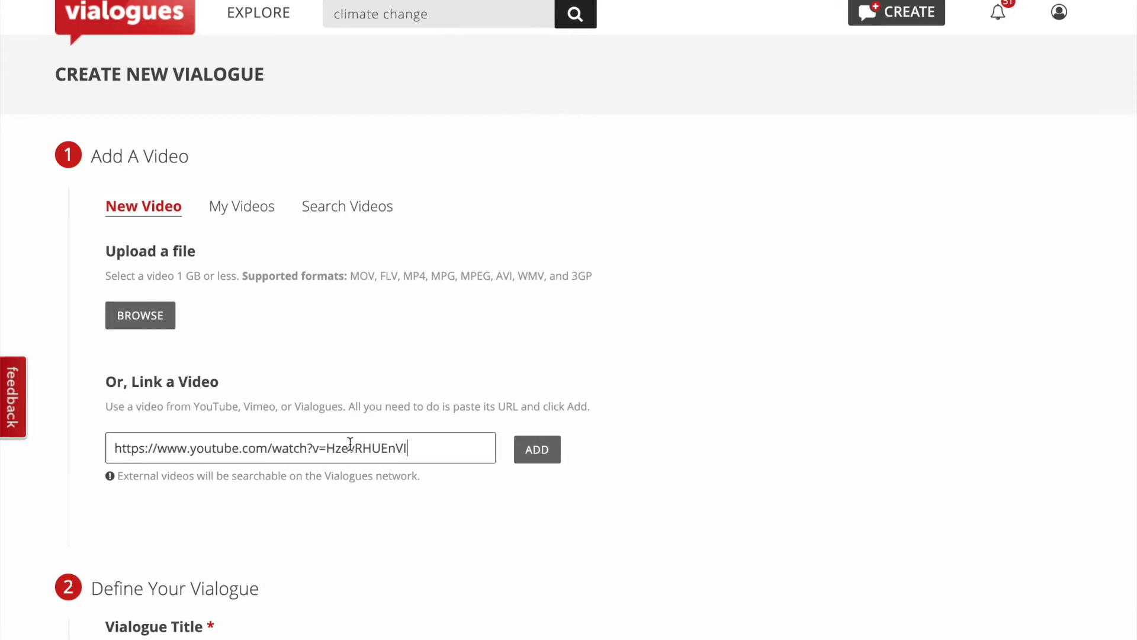
pyautogui.click(546, 457)
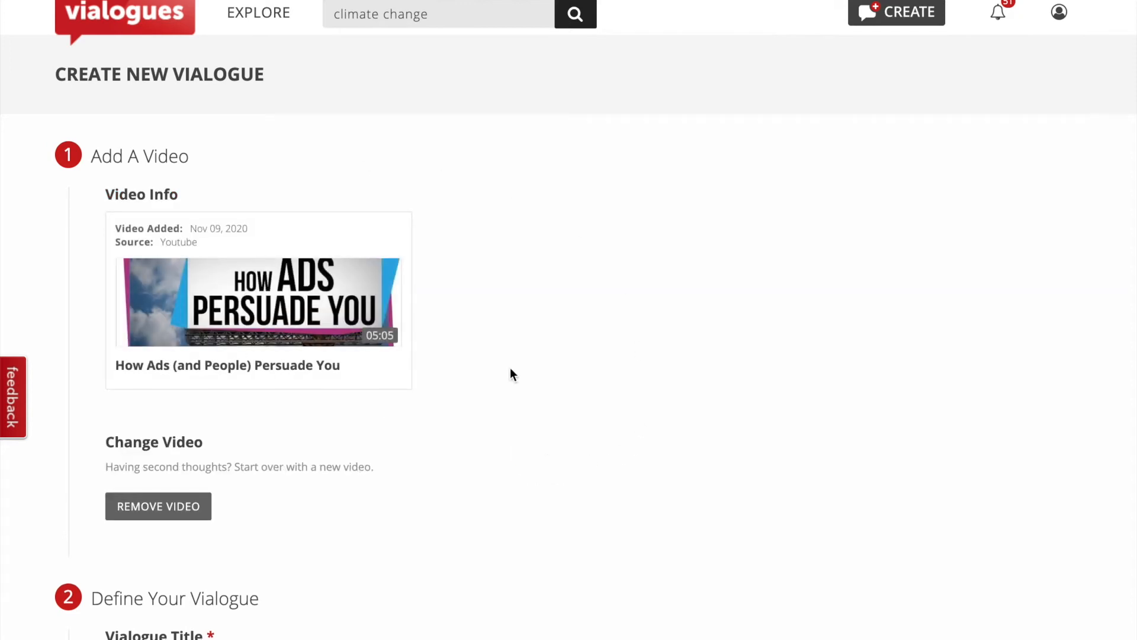
# Title the vialogue "Power in Language: Advertisements".
pyautogui.scroll(-2, 513, 374)
pyautogui.click(363, 529)
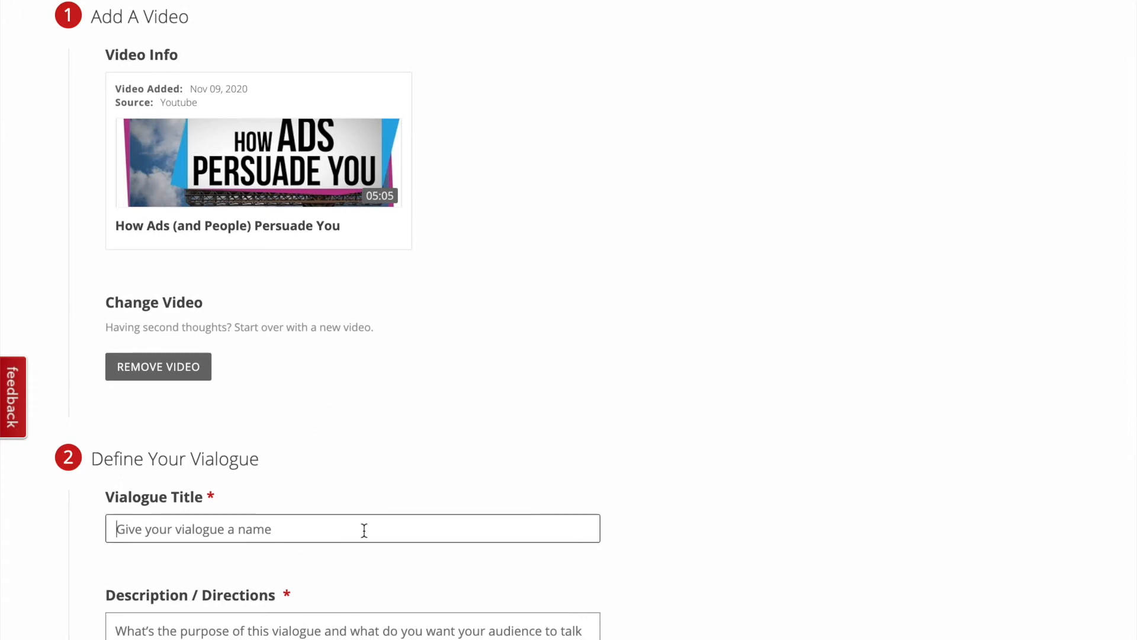
pyautogui.write('Pow')
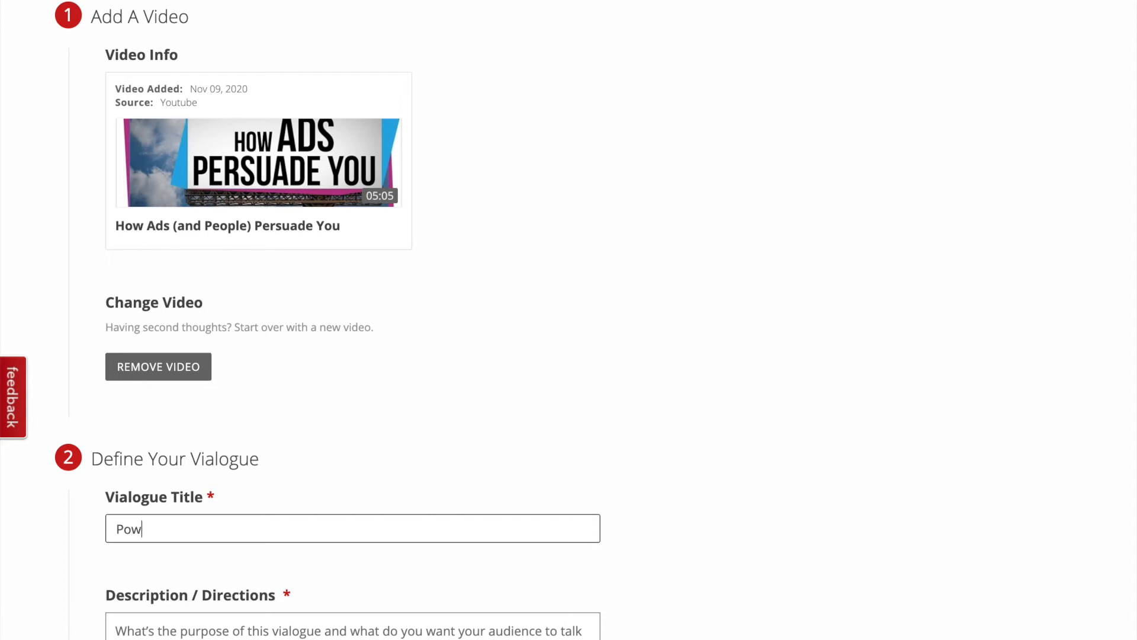
pyautogui.write('er in Language: ADvertise')
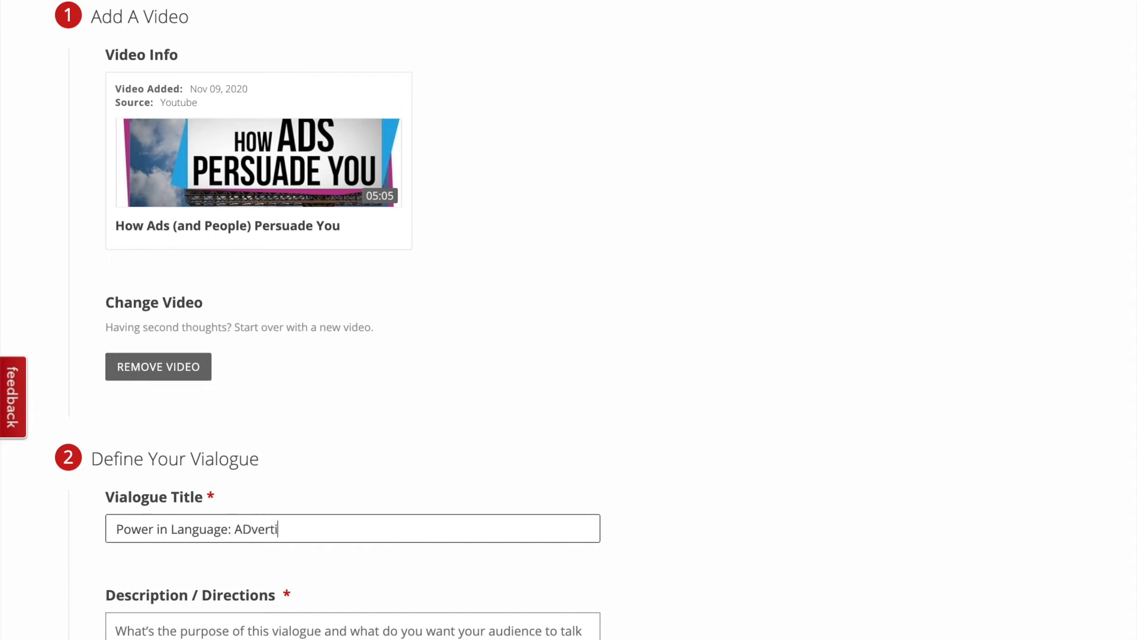
pyautogui.press('BackSpace')
pyautogui.press('BackSpace')
pyautogui.press('BackSpace')
pyautogui.press('BackSpace')
pyautogui.press('BackSpace')
pyautogui.press('BackSpace')
pyautogui.press('BackSpace')
pyautogui.press('BackSpace')
pyautogui.write('dvertisements')
# Enter the description "What are your thoughts about the language used in advertisements in relation to power in language? Provide examples.".
pyautogui.scroll(-3, 355, 581)
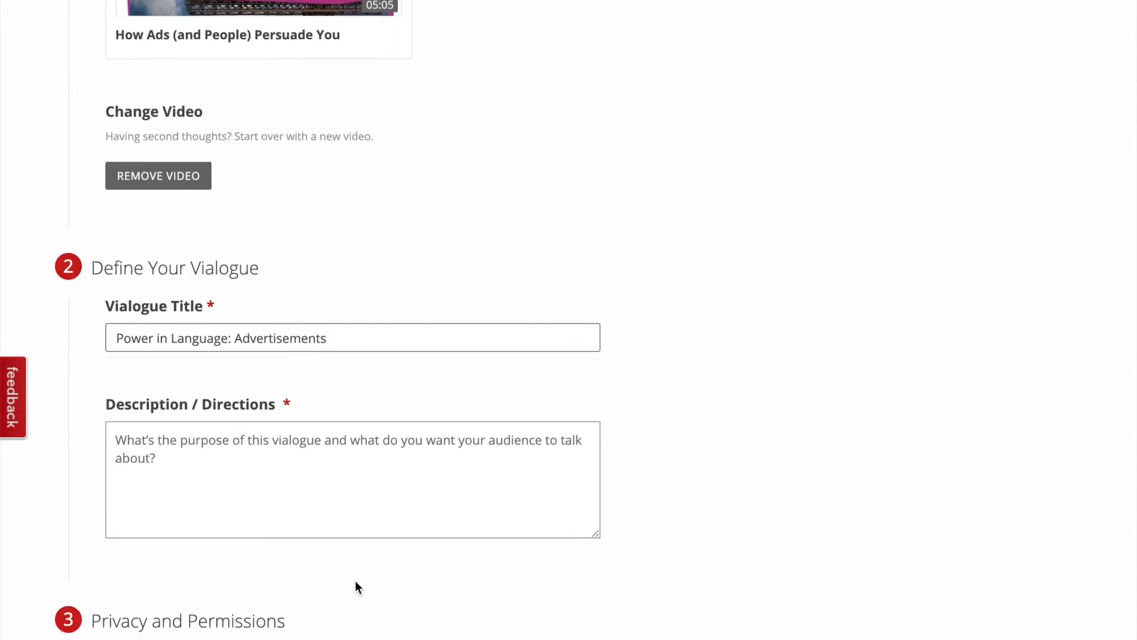
pyautogui.scroll(-3, 355, 581)
pyautogui.scroll(-3, 355, 582)
pyautogui.scroll(5, 356, 582)
pyautogui.click(166, 349)
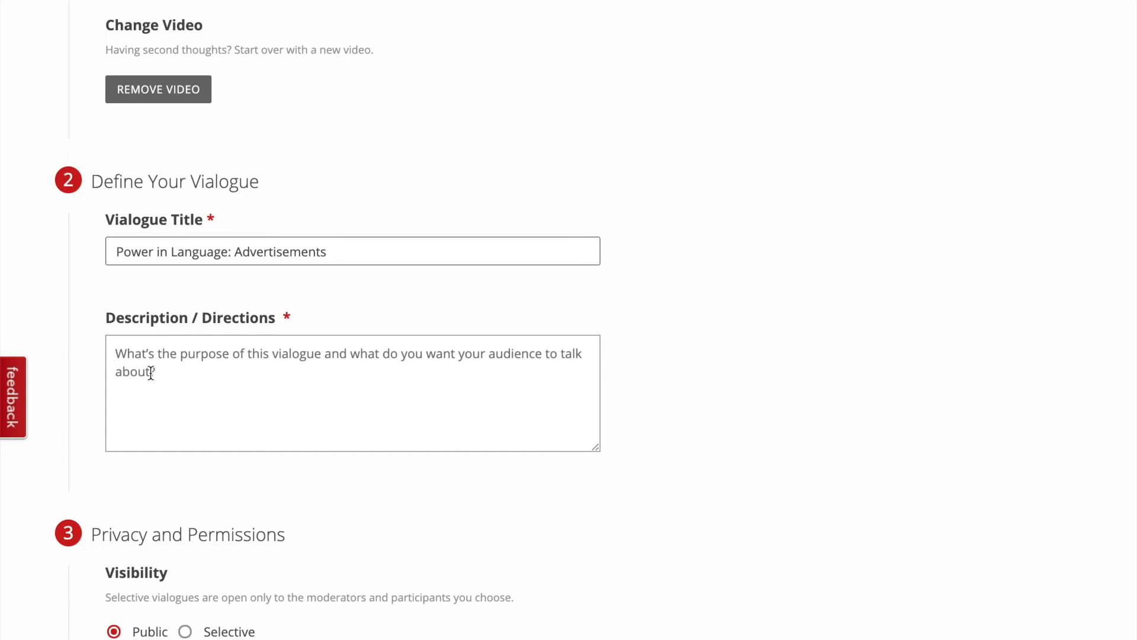
pyautogui.write('Wha')
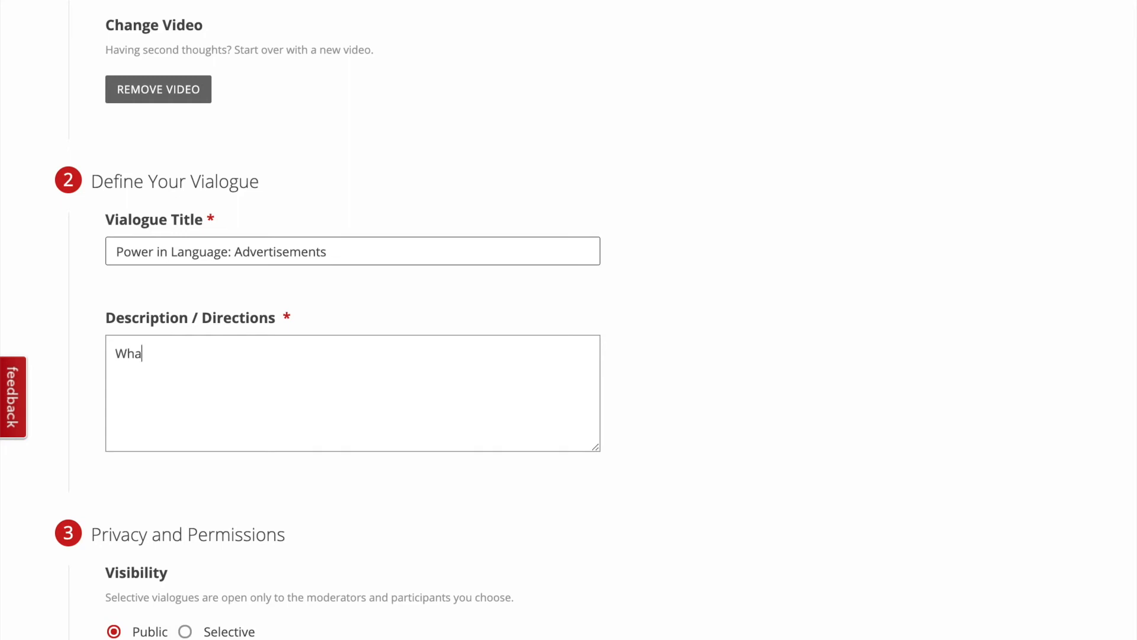
pyautogui.write('t are your thoughtds abo')
pyautogui.press('BackSpace')
pyautogui.press('BackSpace')
pyautogui.press('BackSpace')
pyautogui.press('BackSpace')
pyautogui.press('BackSpace')
pyautogui.press('BackSpace')
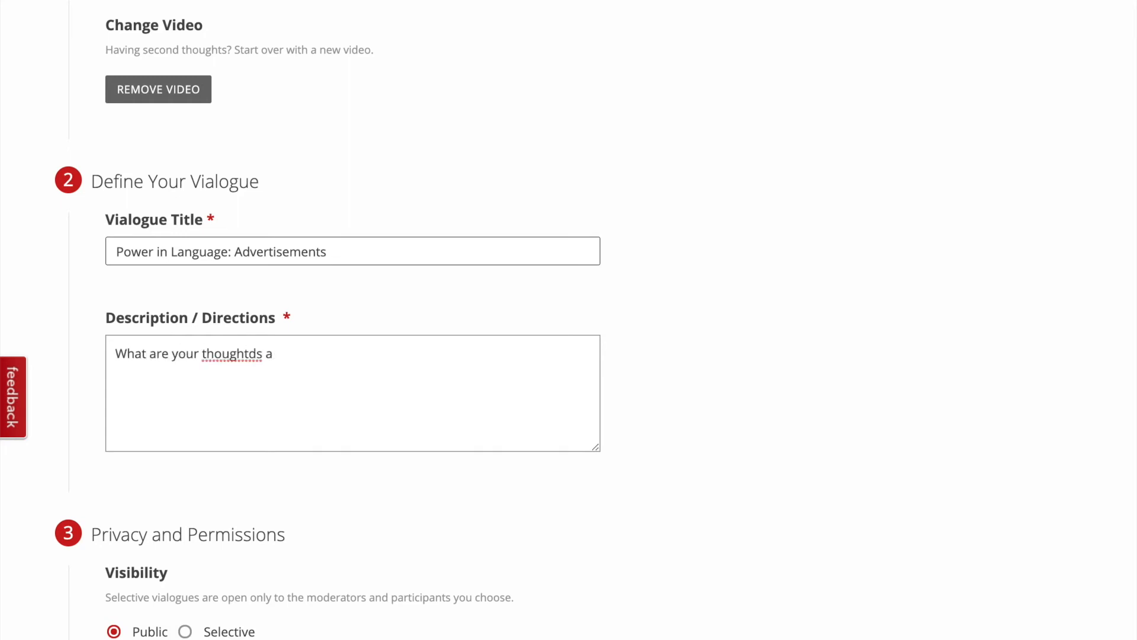
pyautogui.write('s about thelang')
pyautogui.press('BackSpace')
pyautogui.press('BackSpace')
pyautogui.press('BackSpace')
pyautogui.press('BackSpace')
pyautogui.write('langu')
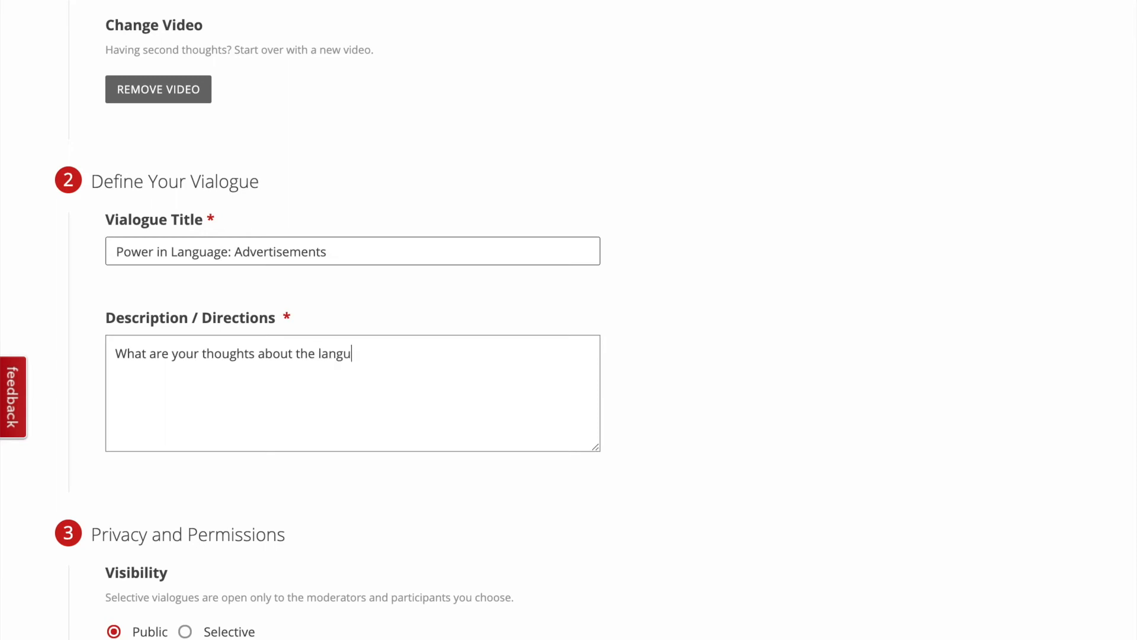
pyautogui.write('age used in advertisement')
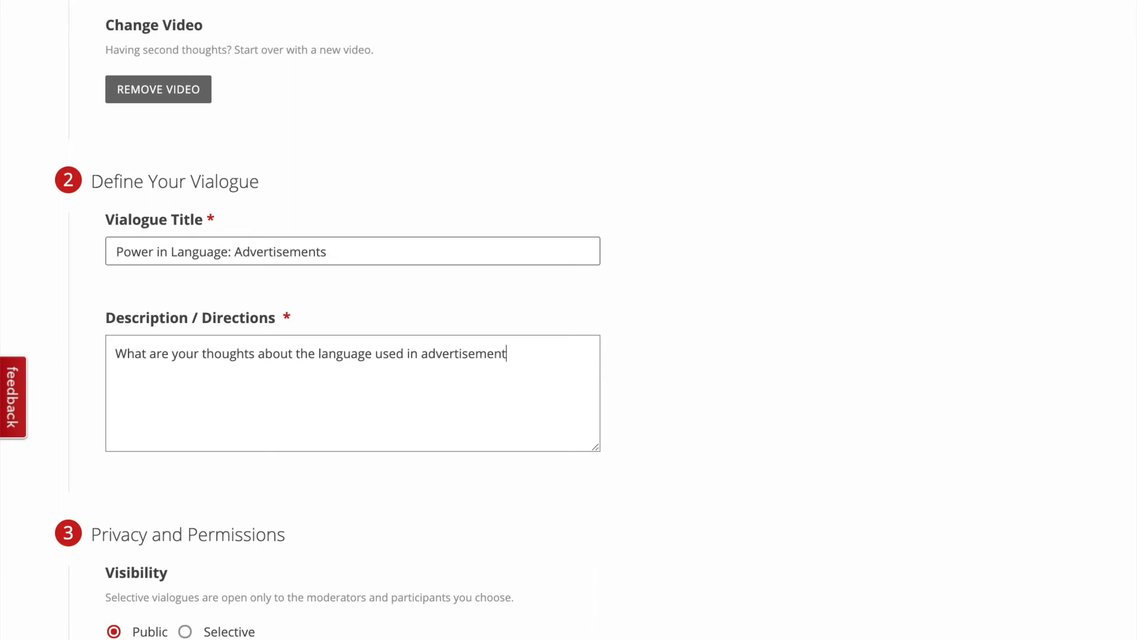
pyautogui.write('s in relation to po')
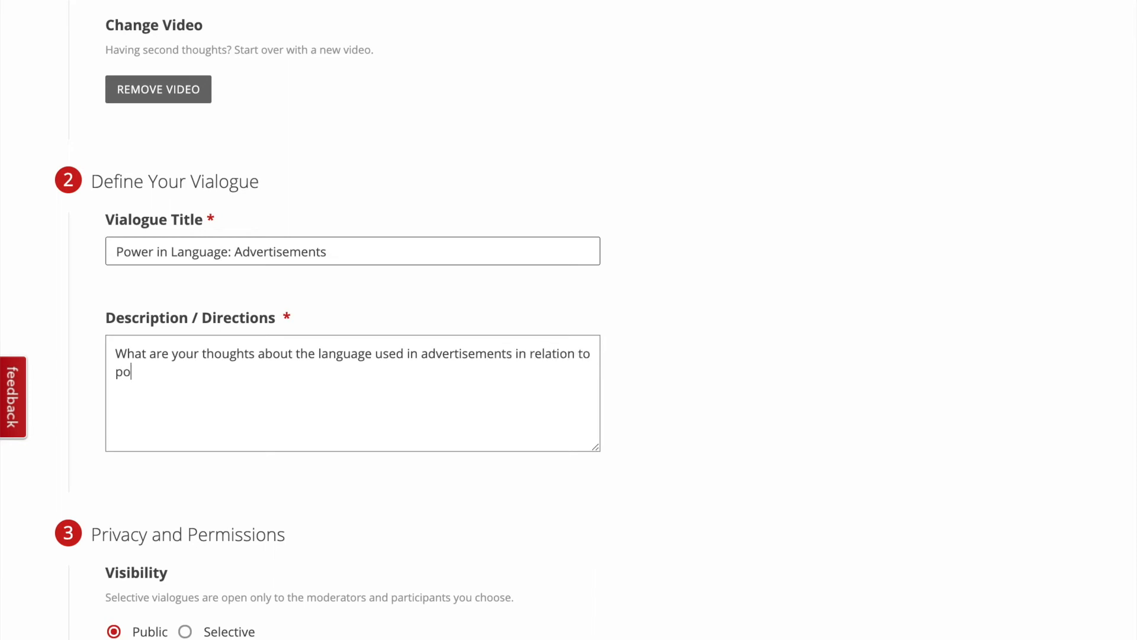
pyautogui.write('wer in language')
pyautogui.write('? ')
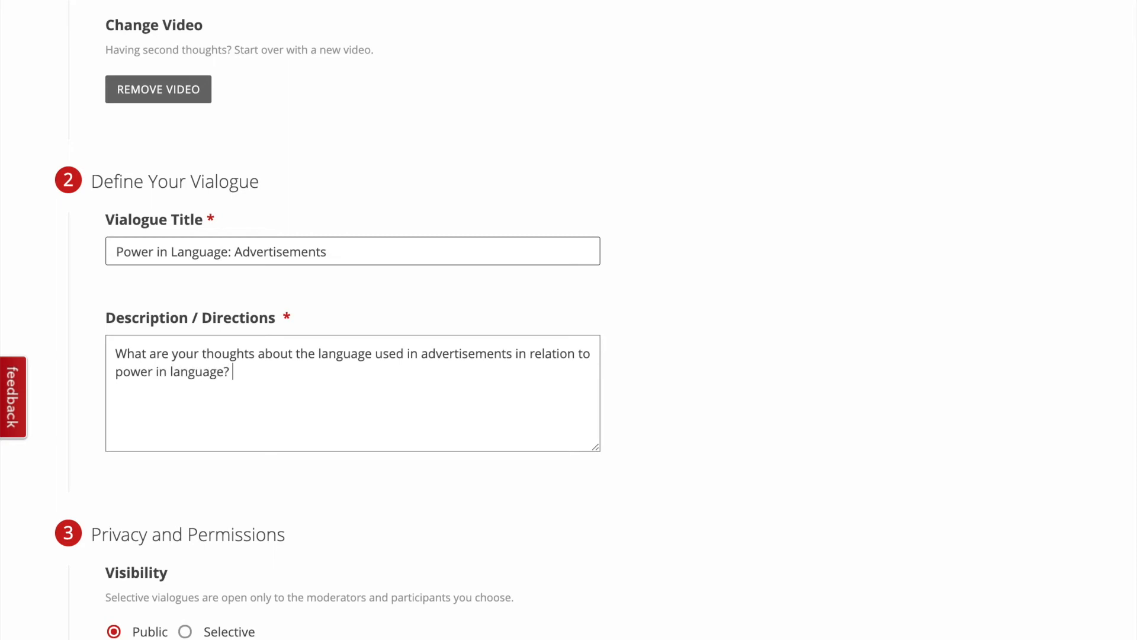
pyautogui.write('Provide examples.')
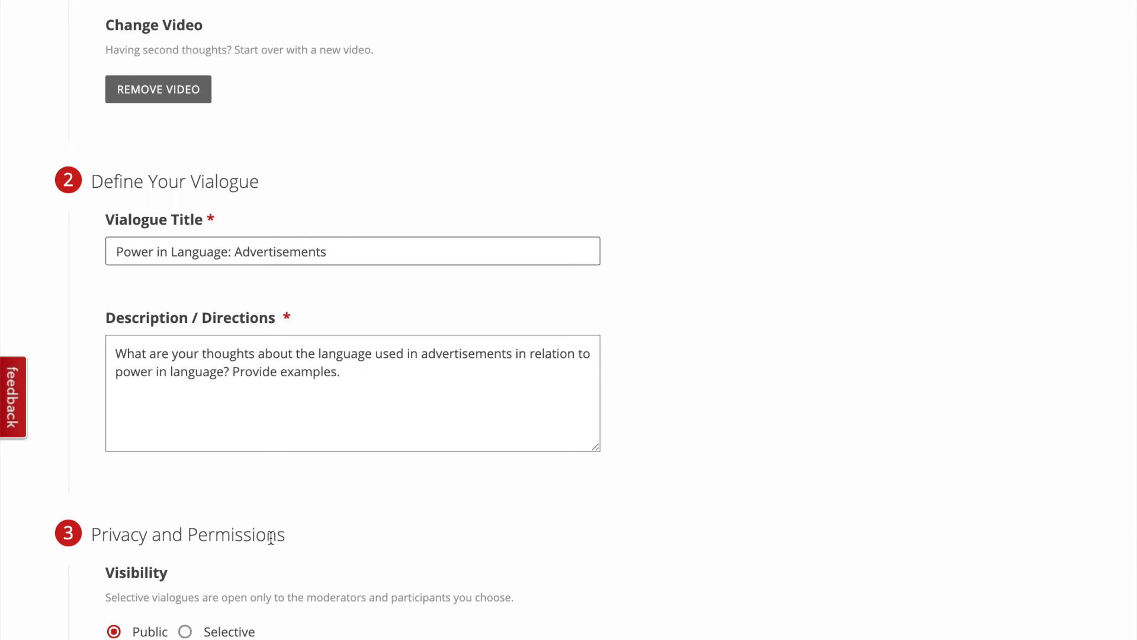
# Review the privacy and permissions options, then create the vialogue with public visibility, no added moderators and comments allowed.
pyautogui.scroll(-3, 270, 536)
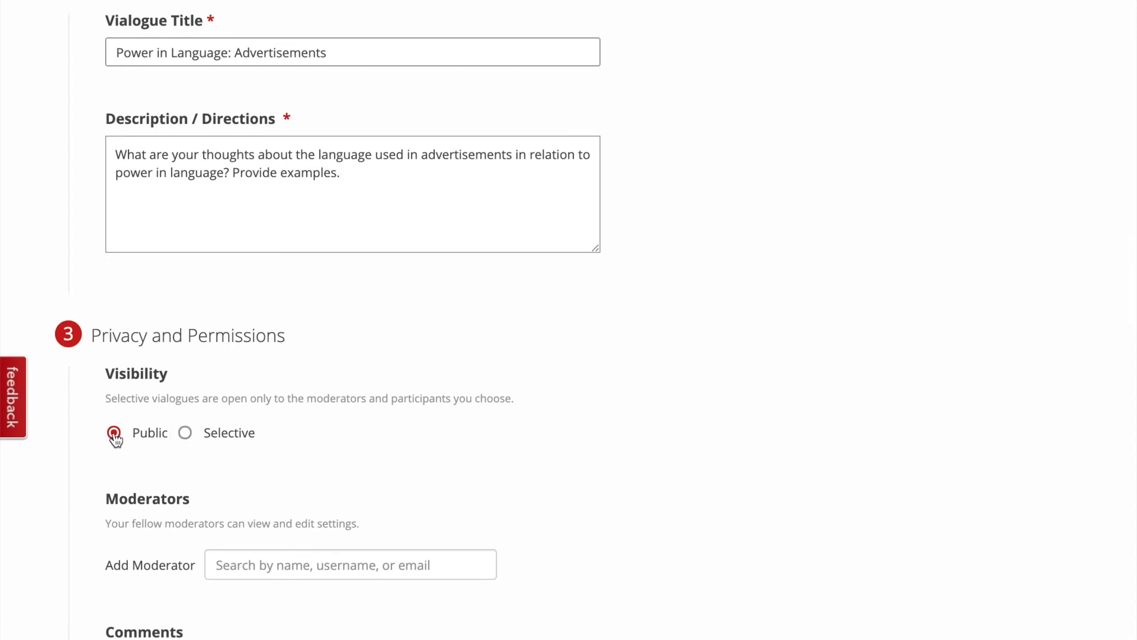
pyautogui.scroll(-2, 419, 477)
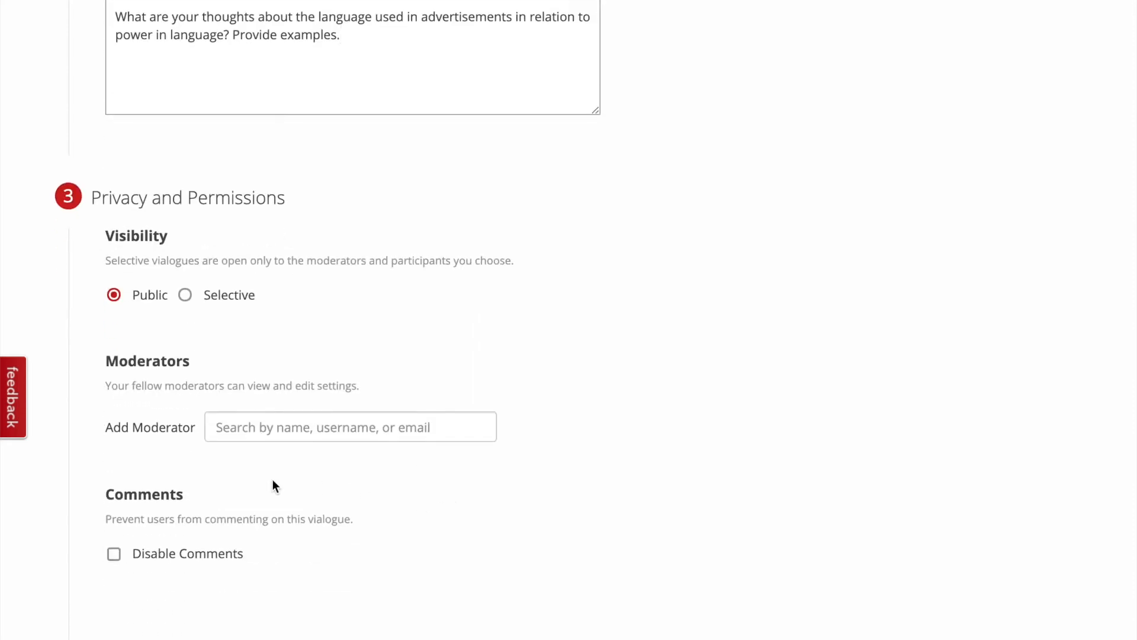
pyautogui.click(243, 427)
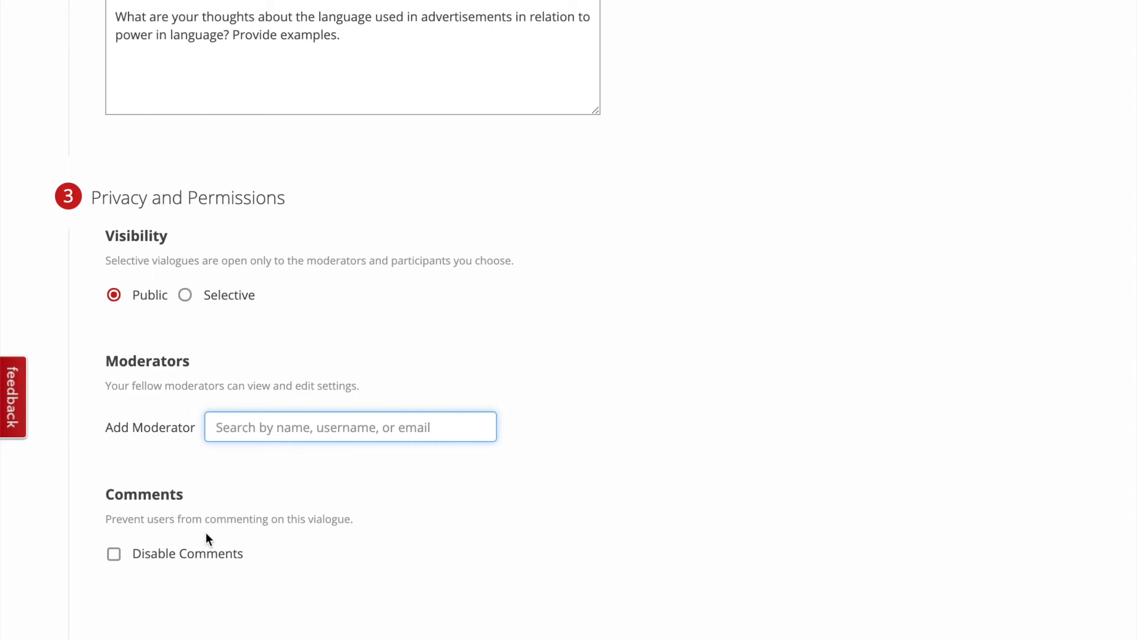
pyautogui.scroll(-3, 366, 584)
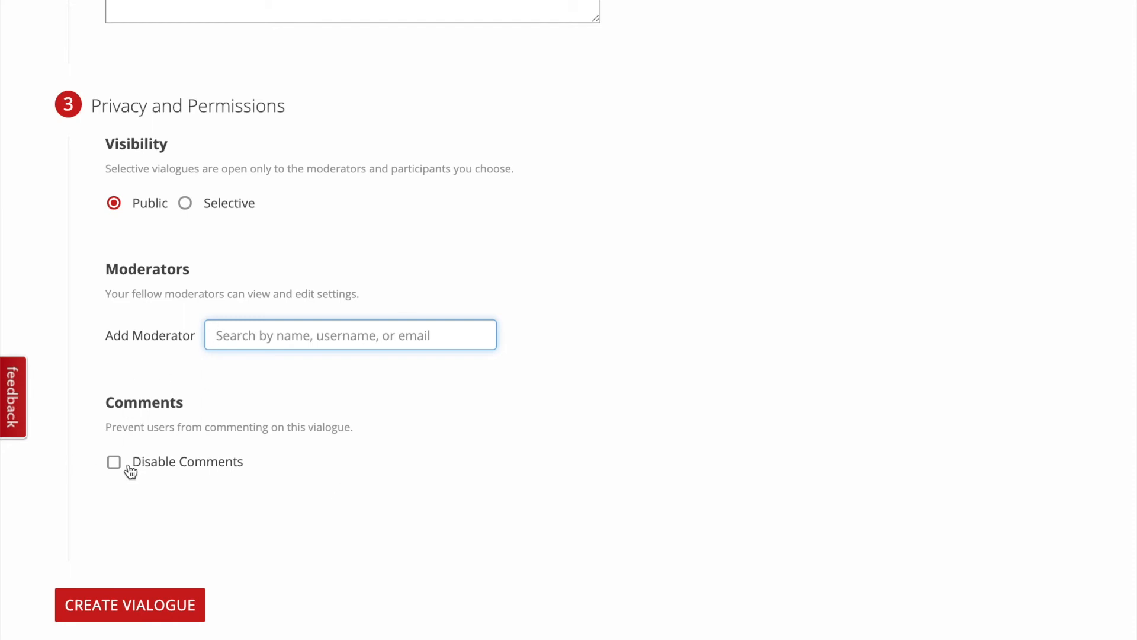
pyautogui.scroll(15, 236, 471)
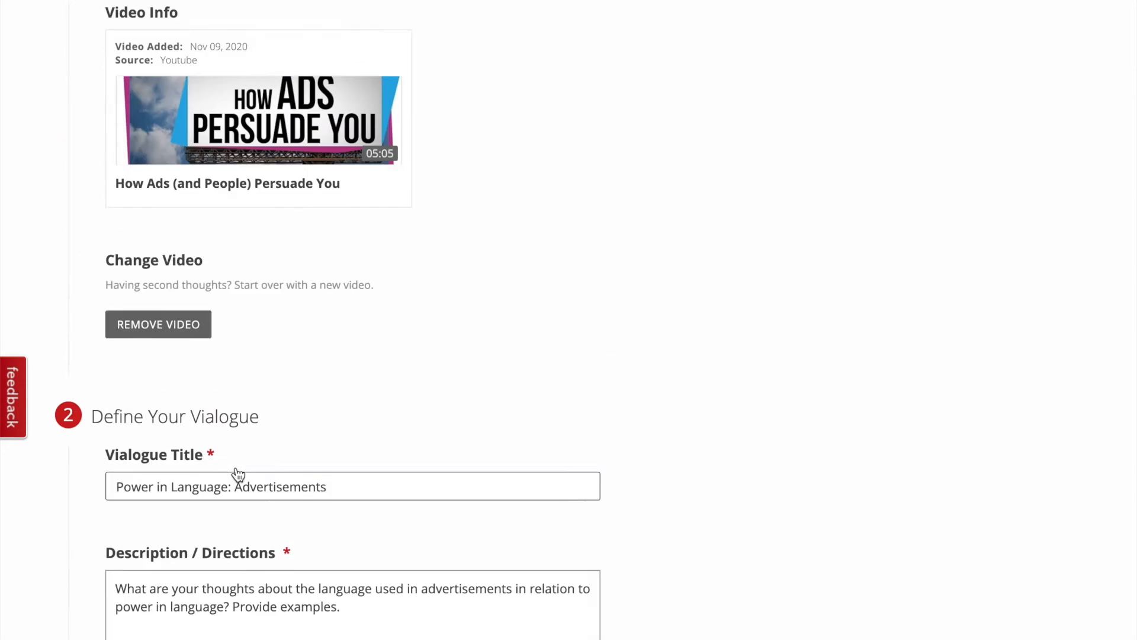
pyautogui.scroll(-15, 235, 467)
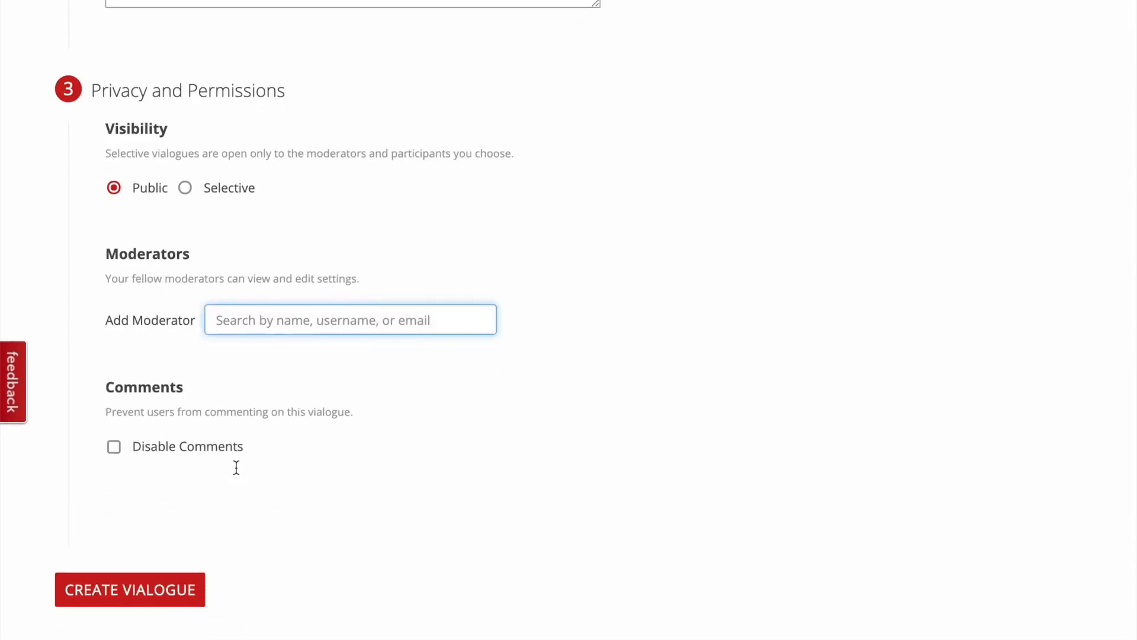
pyautogui.click(153, 611)
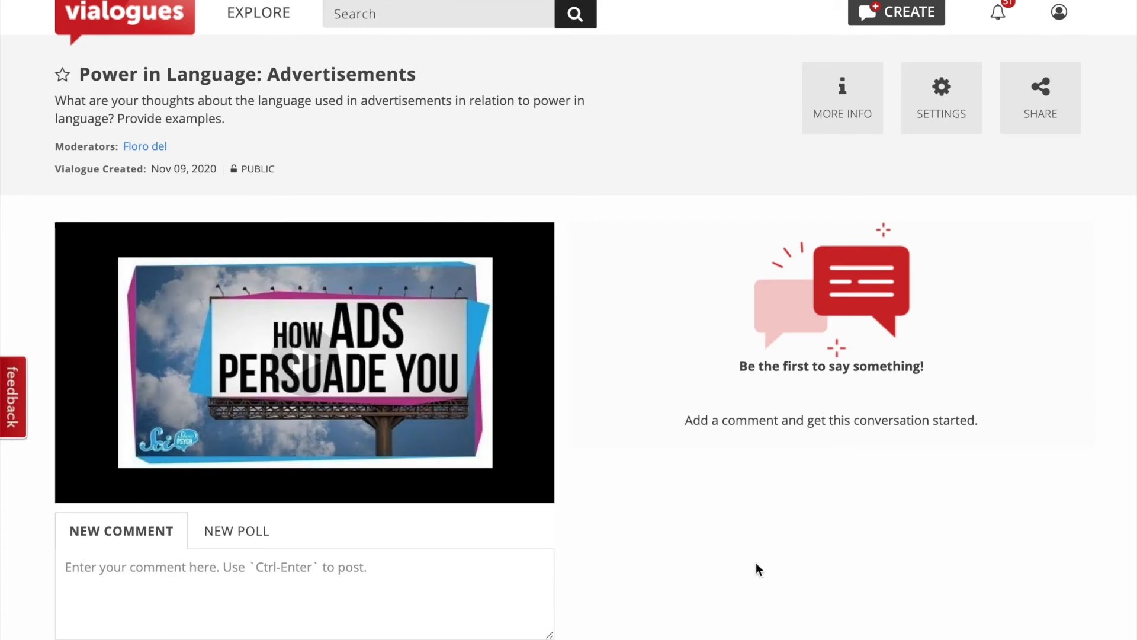
# Look over the new vialogue's page, highlighting its title and its description.
pyautogui.scroll(-1, 368, 604)
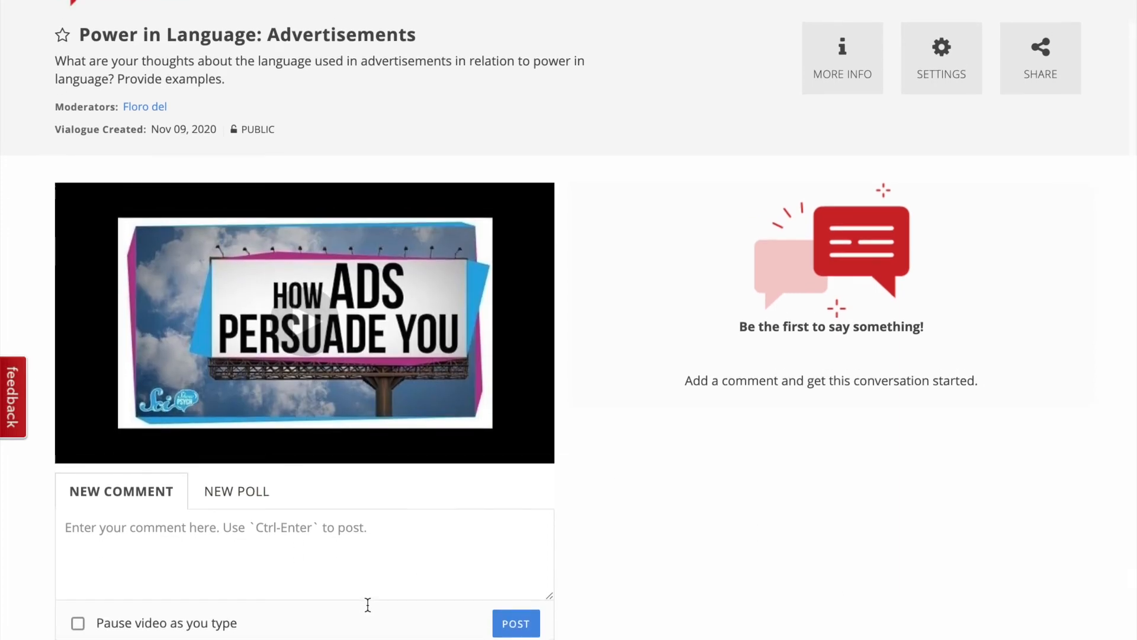
pyautogui.scroll(1, 368, 605)
pyautogui.moveTo(80, 72); pyautogui.dragTo(439, 67)
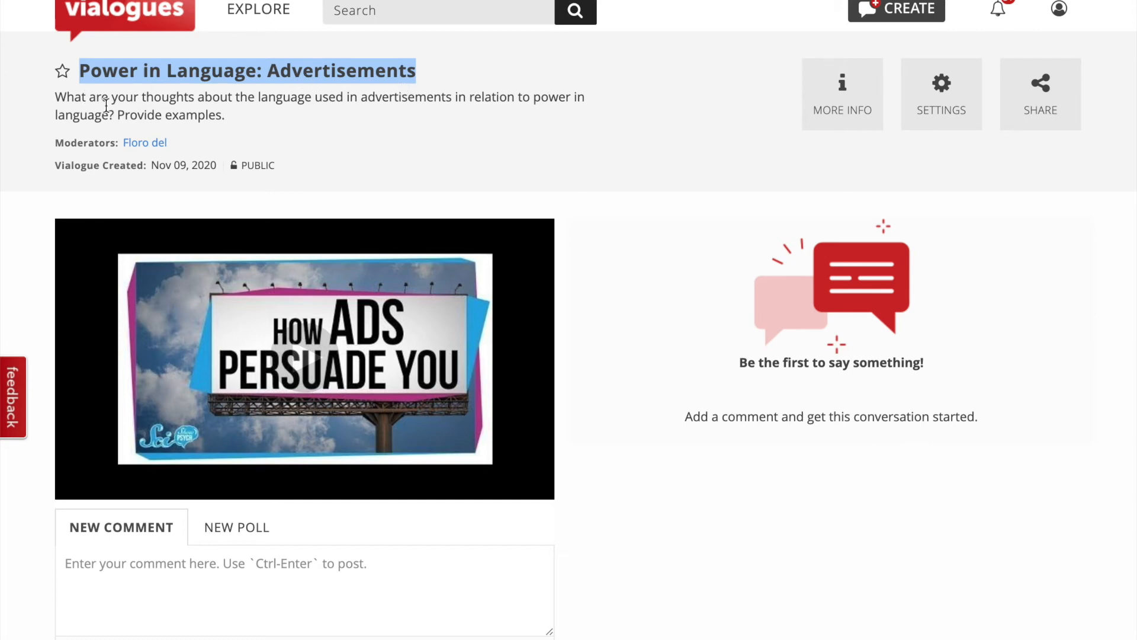
pyautogui.moveTo(56, 97); pyautogui.dragTo(228, 114)
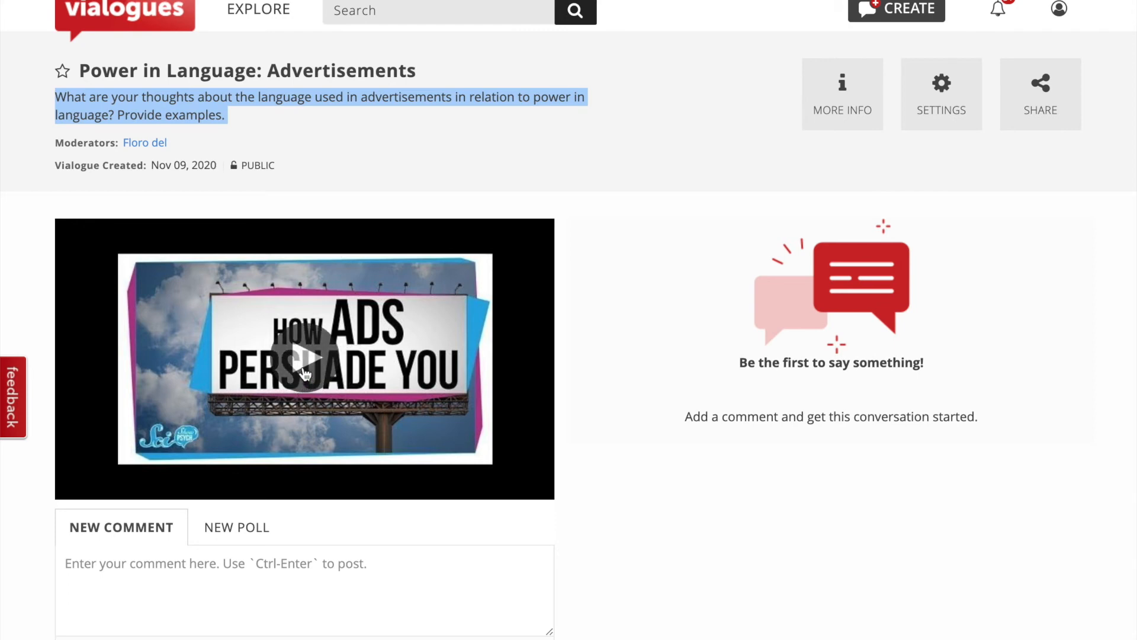
pyautogui.scroll(-2, 303, 372)
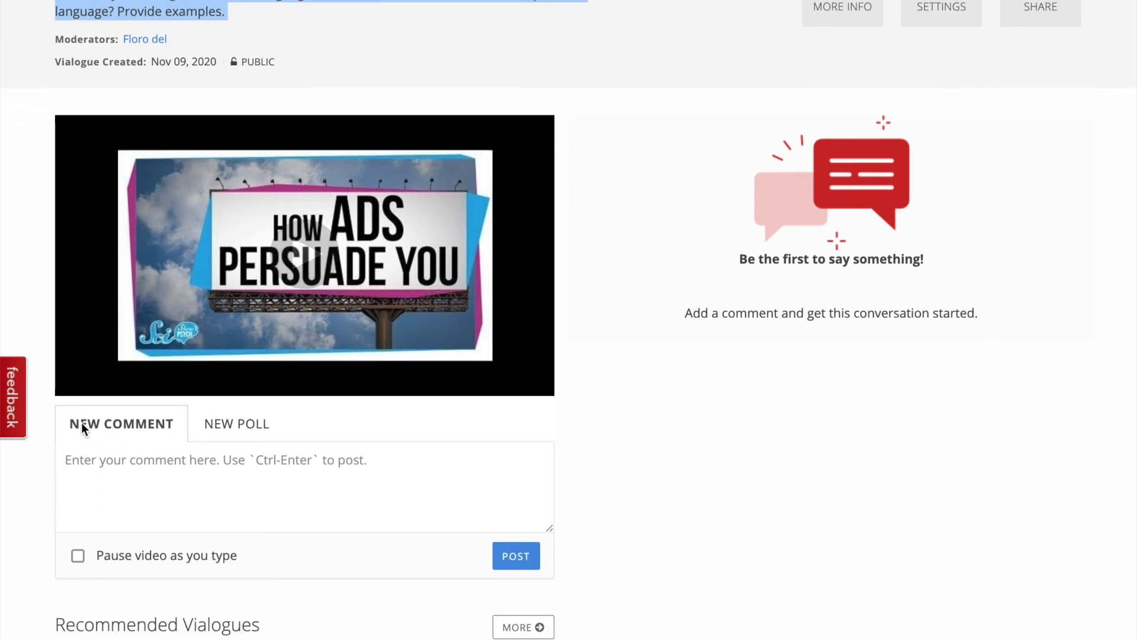
pyautogui.click(237, 465)
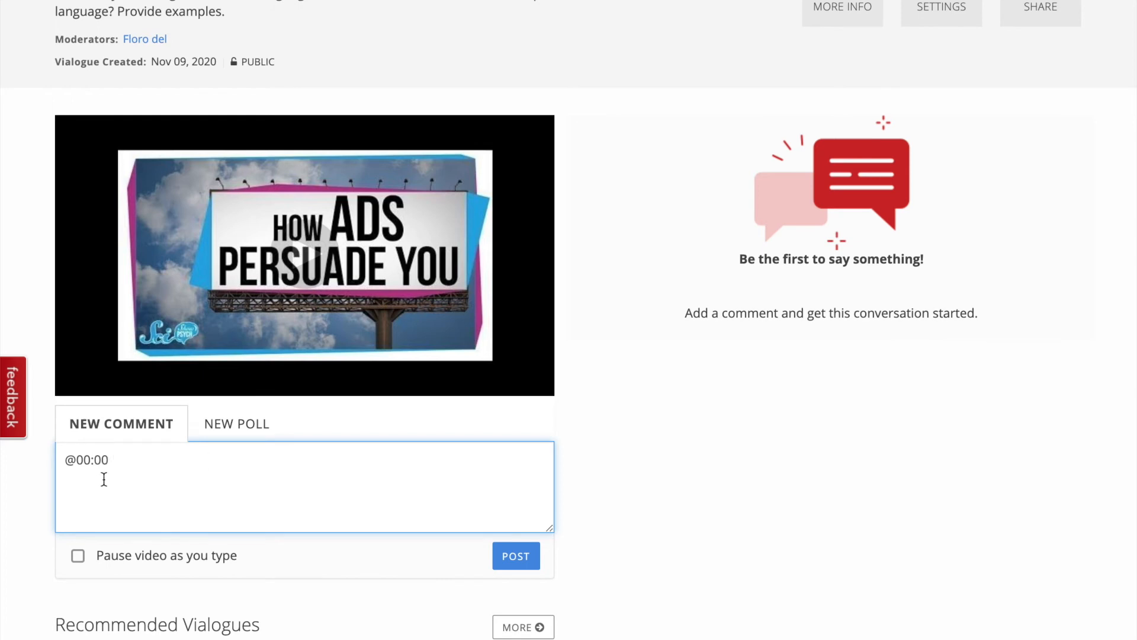
pyautogui.moveTo(110, 459); pyautogui.dragTo(58, 459)
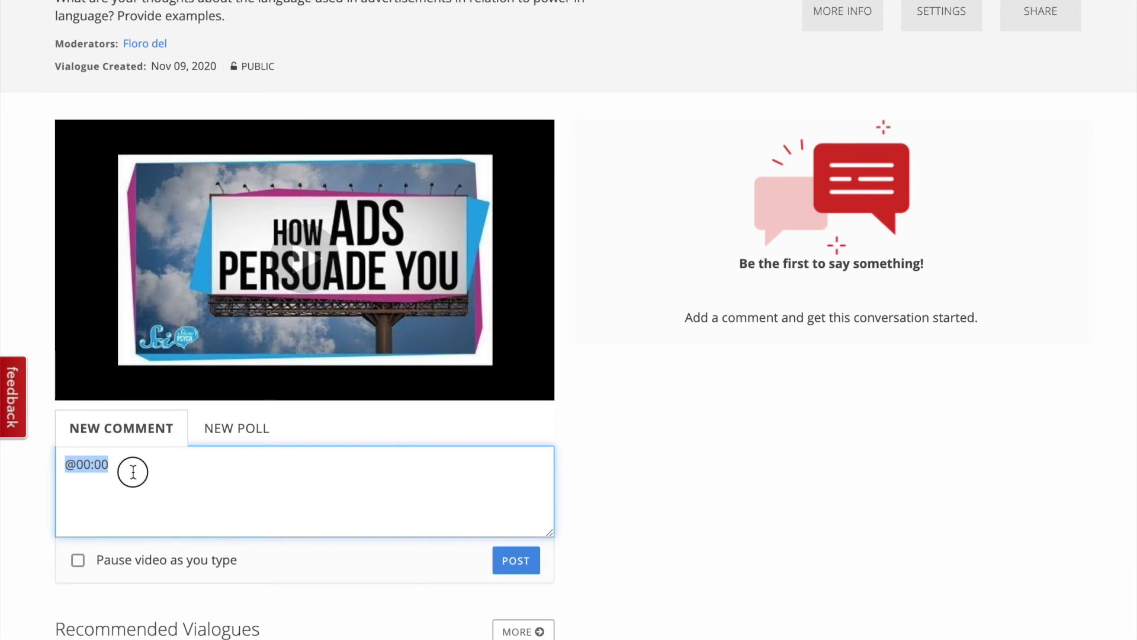
pyautogui.click(134, 471)
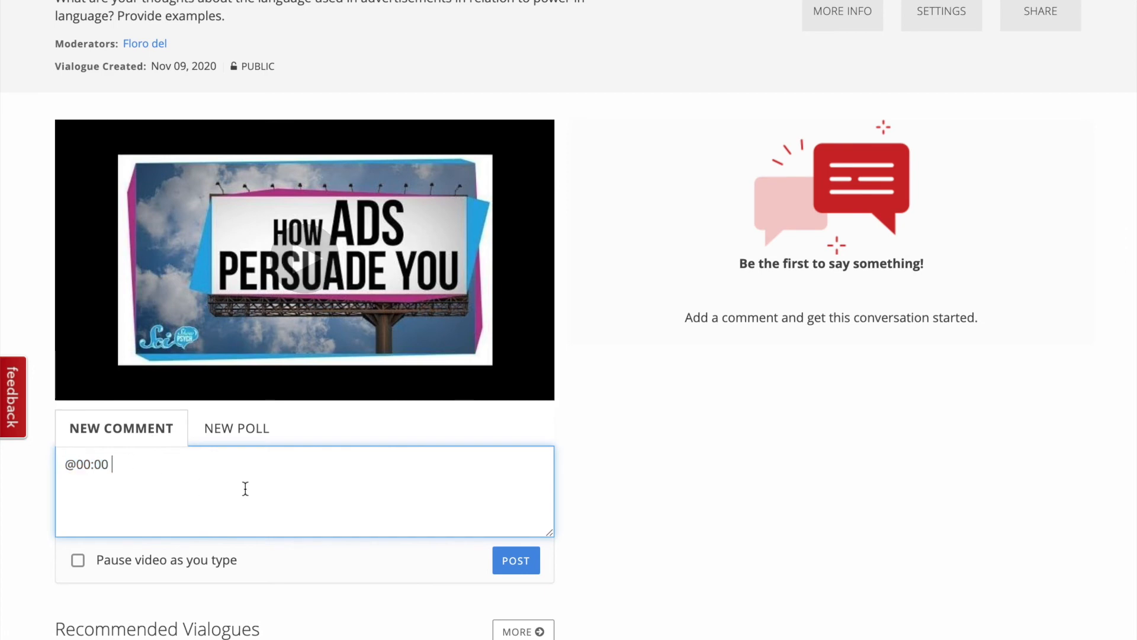
# Play the vialogue's video, skip ahead to about 00:40 and dismiss the advertisement overlay.
pyautogui.click(310, 268)
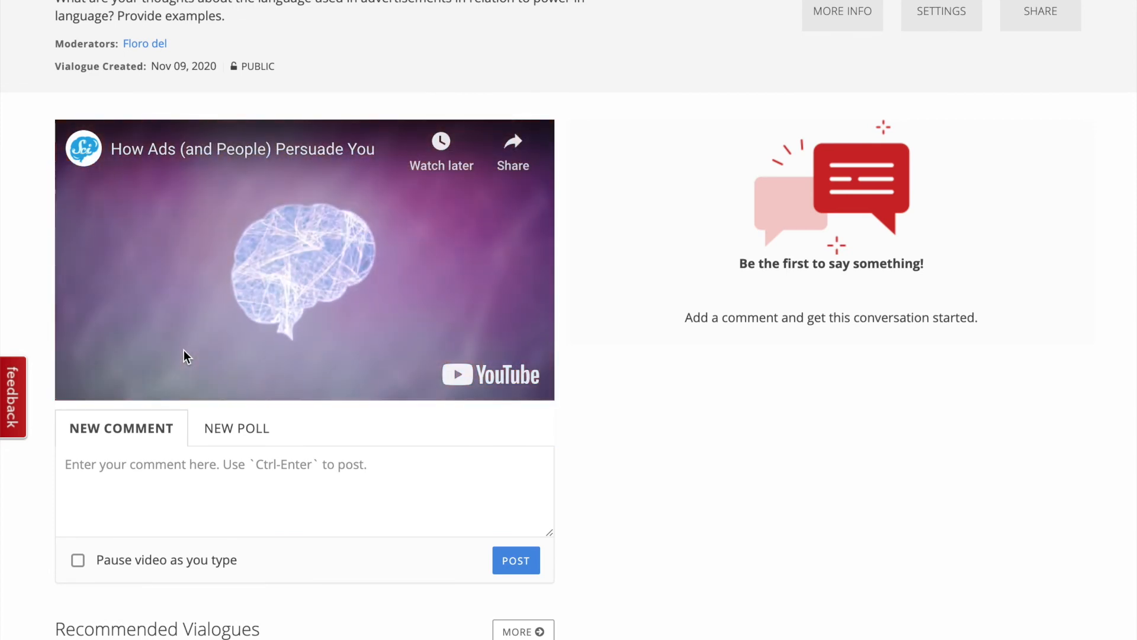
pyautogui.click(181, 363)
pyautogui.click(197, 383)
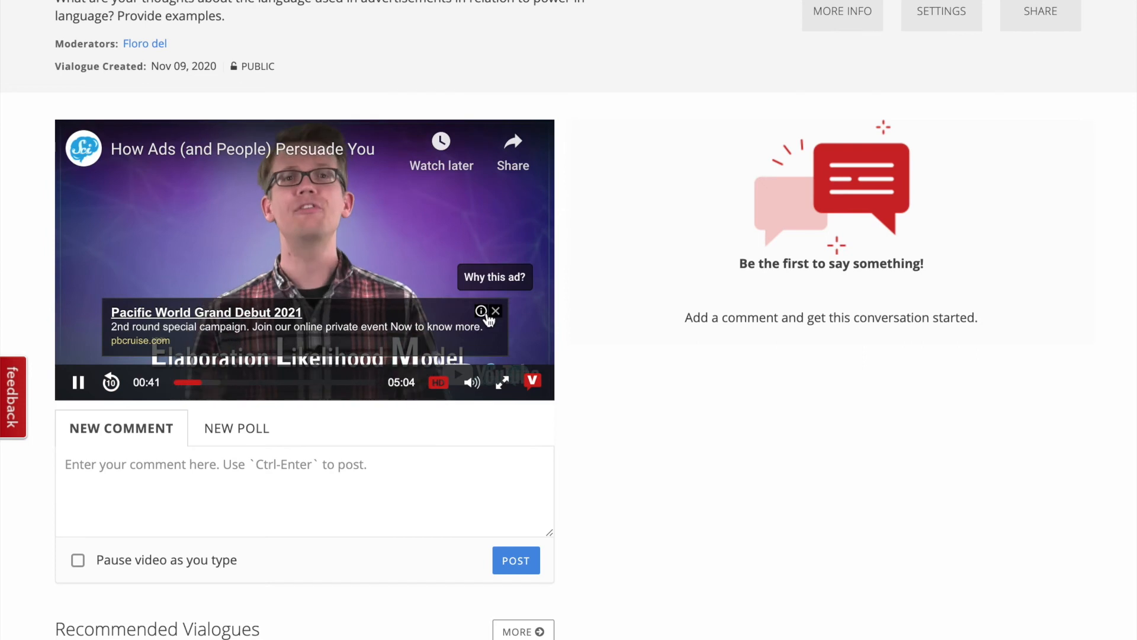
pyautogui.click(495, 311)
# Turn on pausing the video while typing and start a new comment at 00:45.
pyautogui.click(77, 560)
pyautogui.click(228, 476)
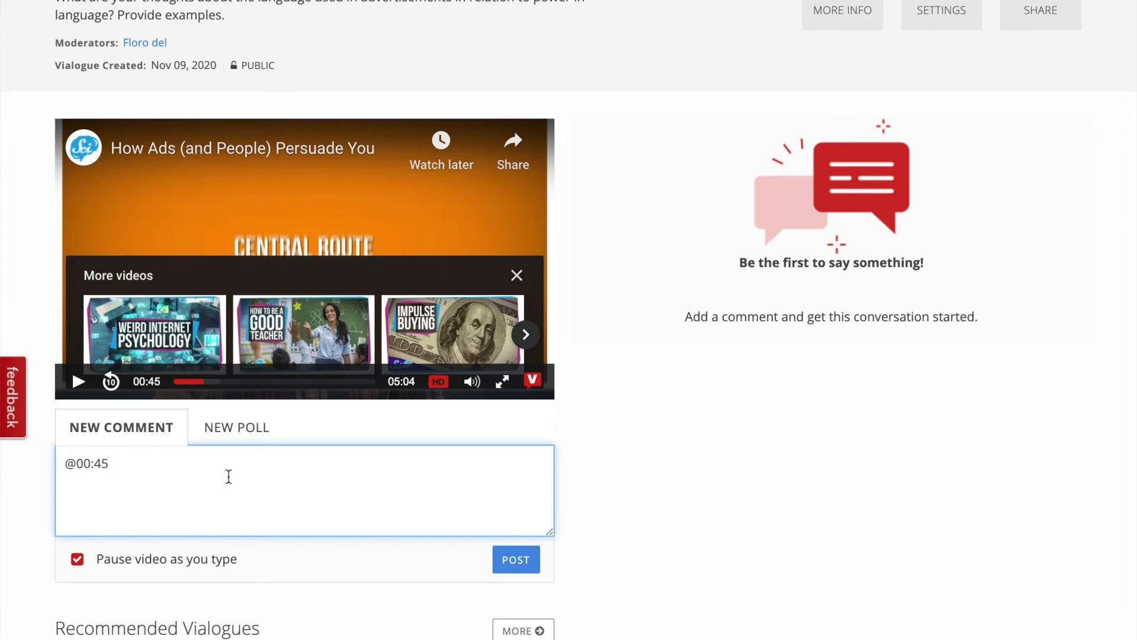
pyautogui.write('kjdvb;ajkbdv;jaewbga;l')
pyautogui.press('BackSpace')
pyautogui.press('BackSpace')
pyautogui.press('BackSpace')
pyautogui.press('BackSpace')
pyautogui.press('BackSpace')
pyautogui.press('BackSpace')
pyautogui.press('BackSpace')
pyautogui.press('BackSpace')
pyautogui.press('BackSpace')
pyautogui.press('BackSpace')
pyautogui.press('BackSpace')
pyautogui.press('BackSpace')
pyautogui.press('BackSpace')
pyautogui.press('BackSpace')
pyautogui.press('BackSpace')
pyautogui.press('BackSpace')
pyautogui.press('BackSpace')
pyautogui.press('BackSpace')
pyautogui.press('BackSpace')
# Write the comment "I didnt quiet get the use of synthetic personalization in this part of the video" at 00:45.
pyautogui.write('I didnt quiet get the use')
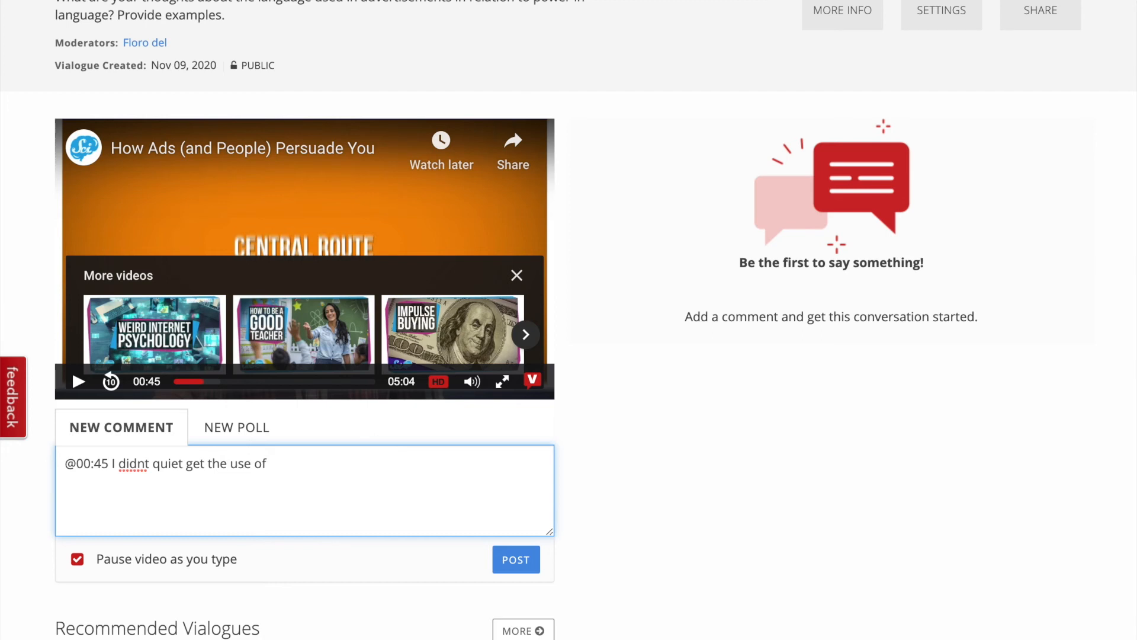
pyautogui.write('of synthetic personllization ')
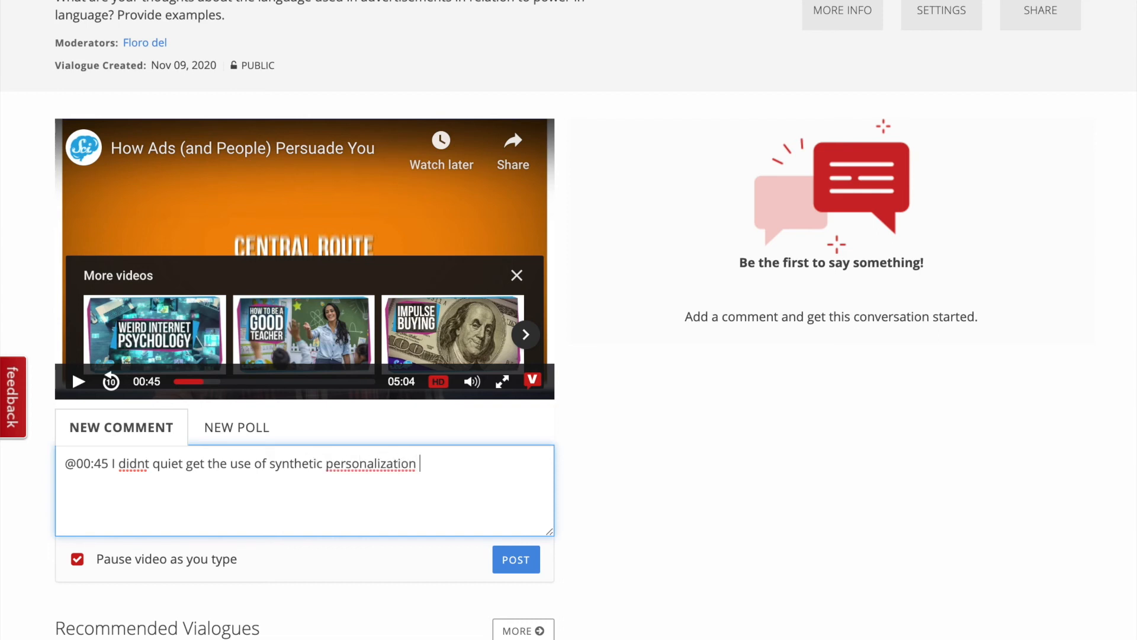
pyautogui.write('in this part of the video')
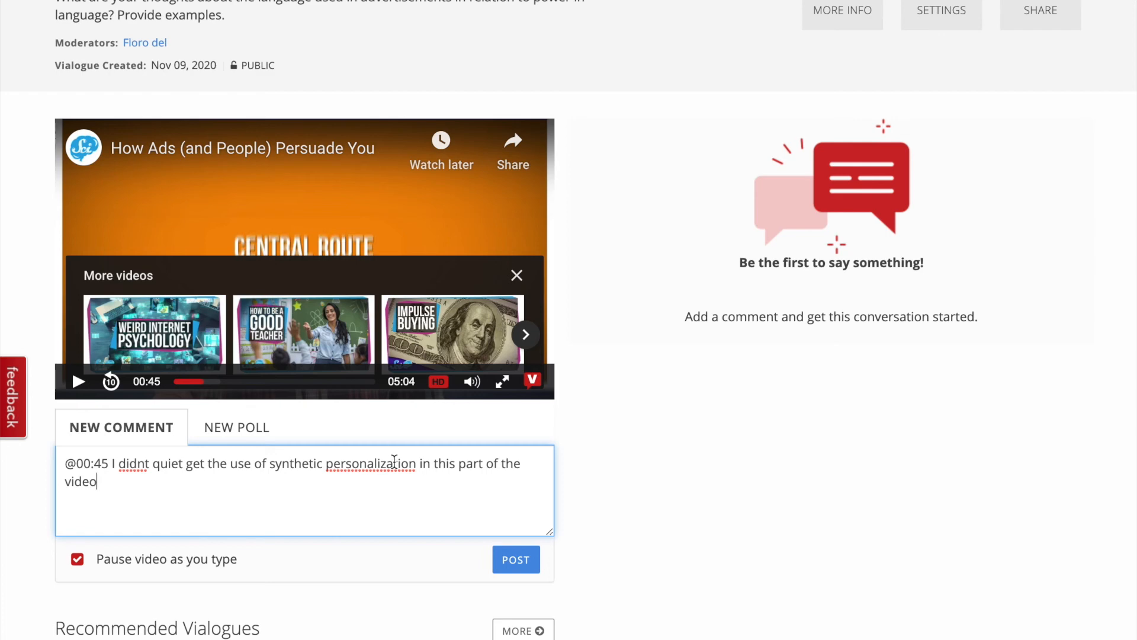
# Correct the flagged spellings in the comment to "personalisation" and "didn't" and post it.
pyautogui.rightClick(363, 466)
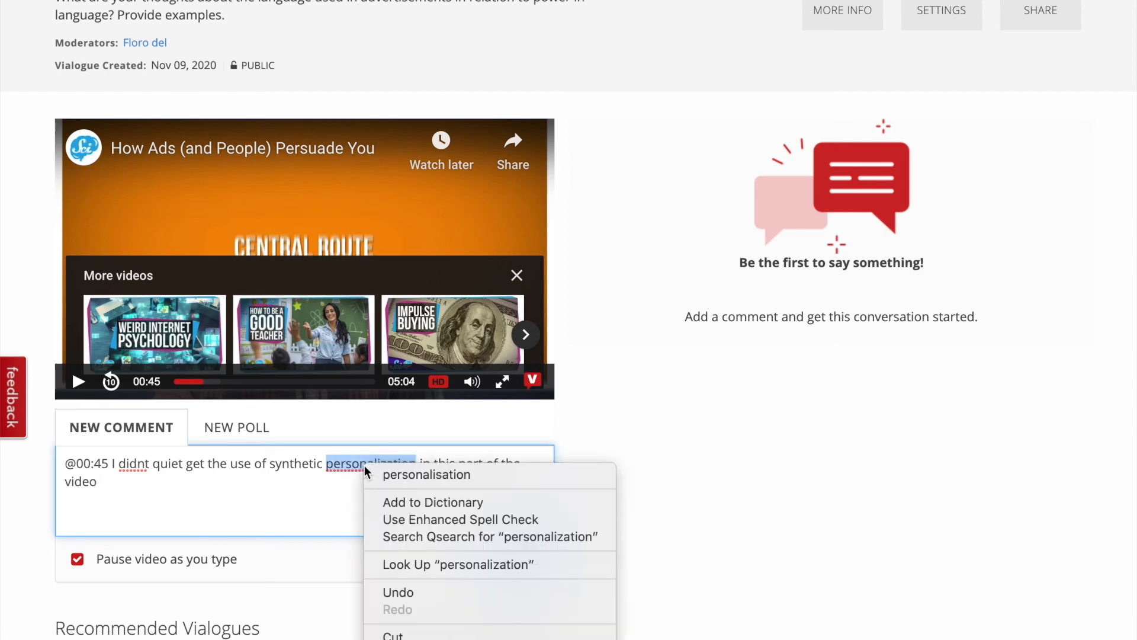
pyautogui.click(391, 473)
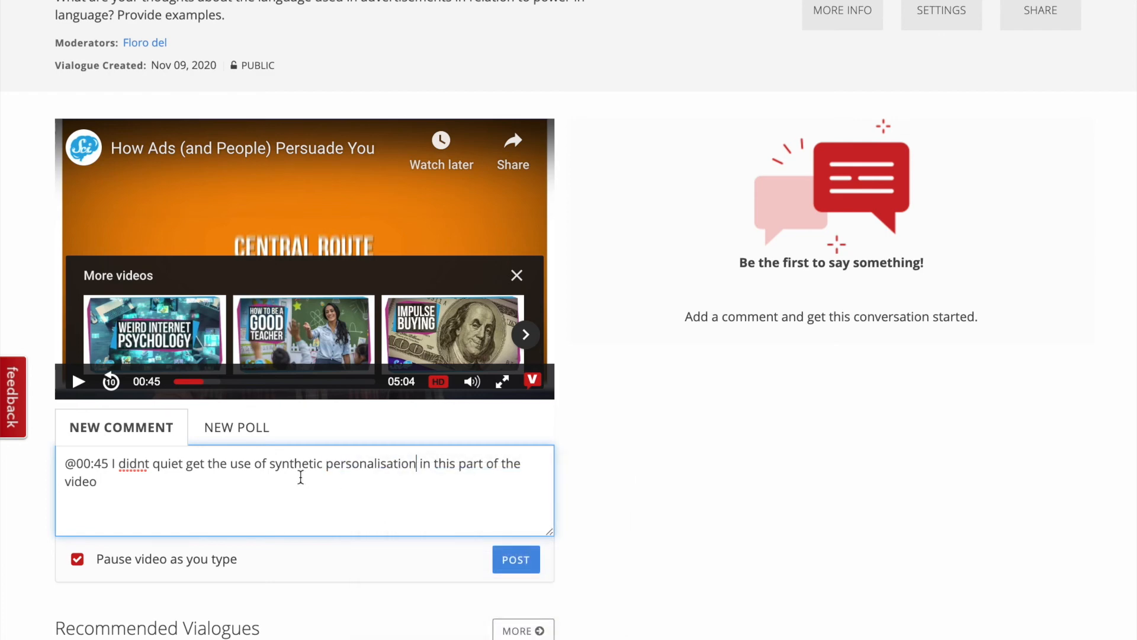
pyautogui.rightClick(141, 468)
pyautogui.click(172, 473)
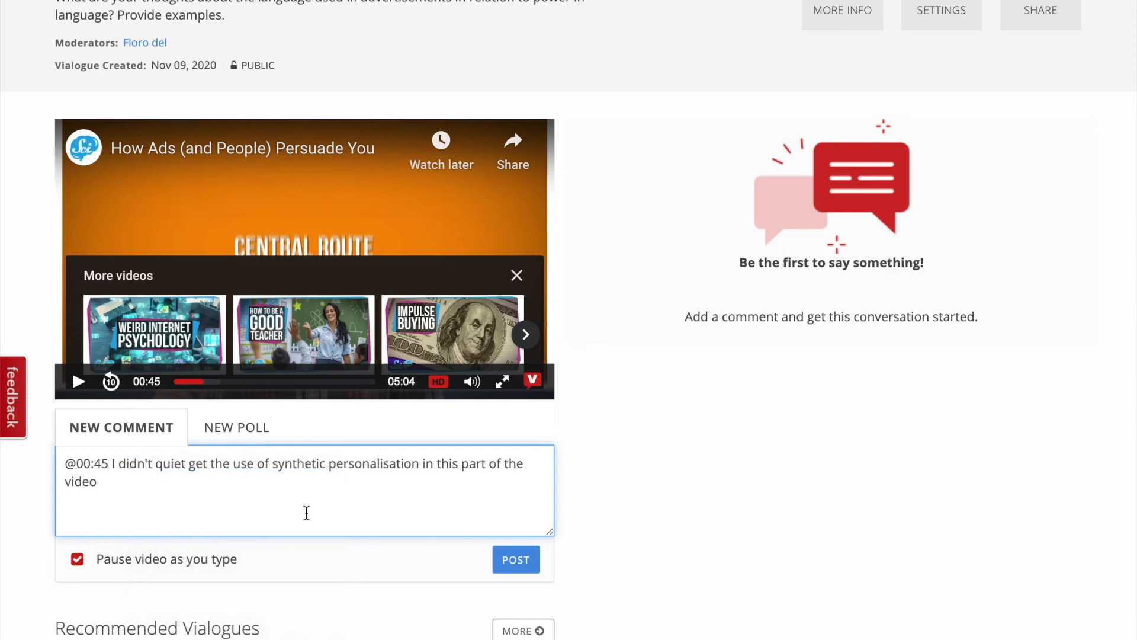
pyautogui.click(517, 562)
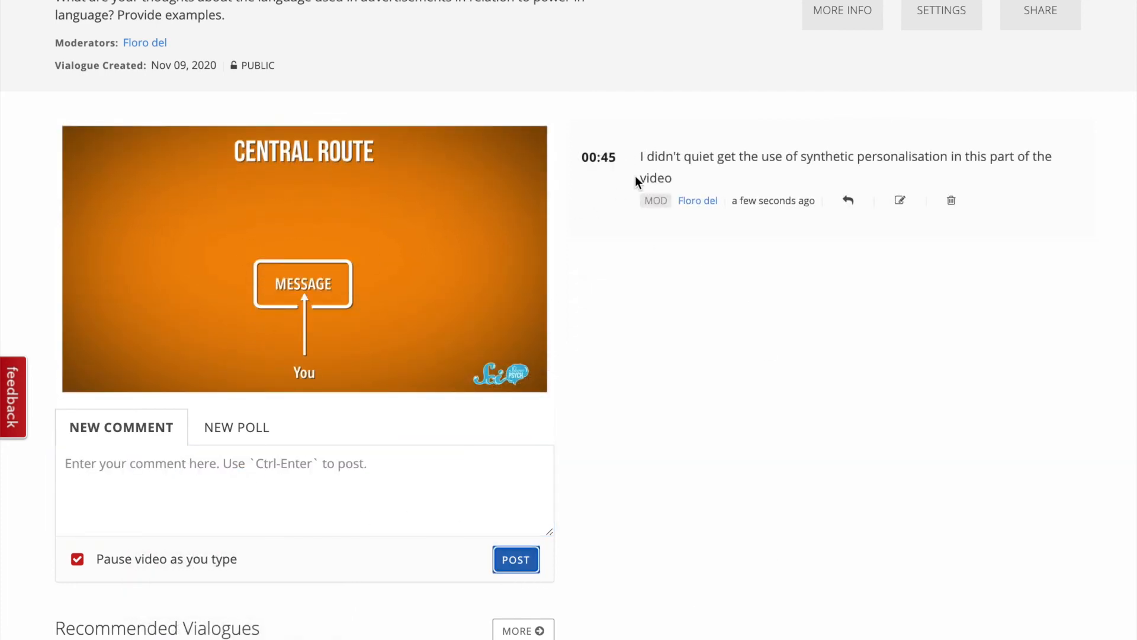
# Play the video on to about 00:48 and look at the reply, edit and delete options of the posted comment.
pyautogui.click(78, 381)
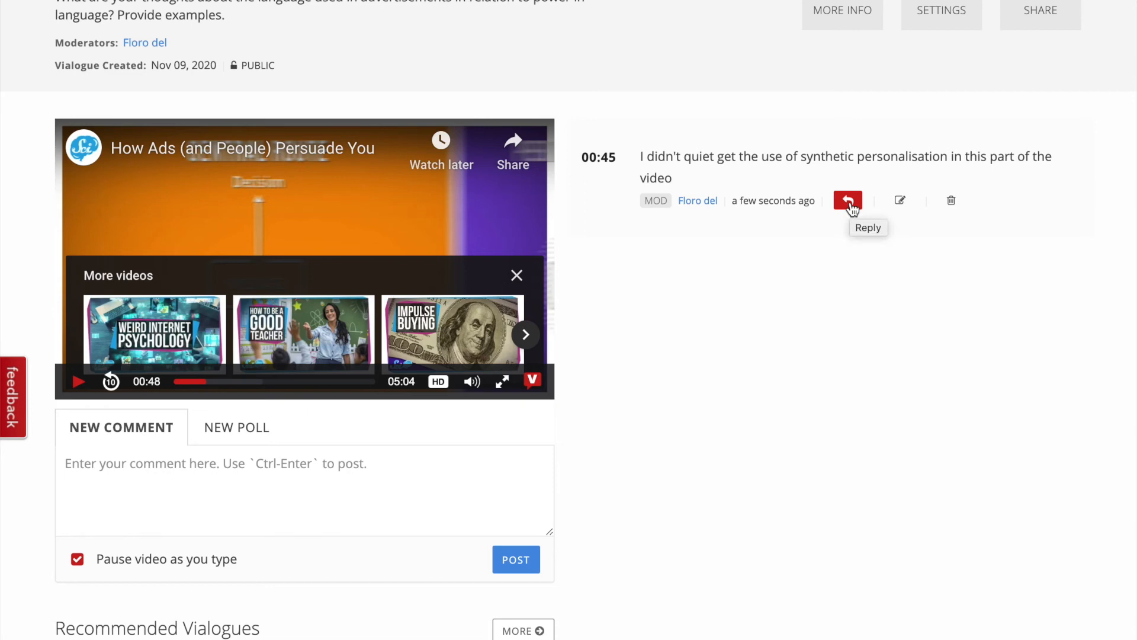
pyautogui.scroll(2, 759, 424)
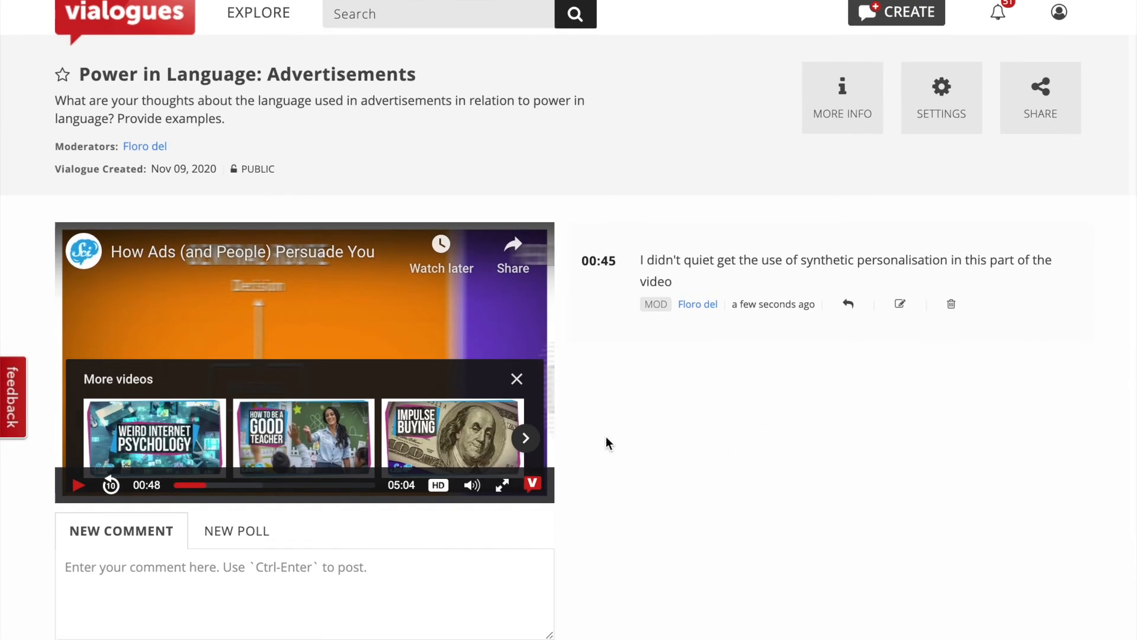
# Open the vialogue's sharing options and highlight its embed code.
pyautogui.click(1056, 108)
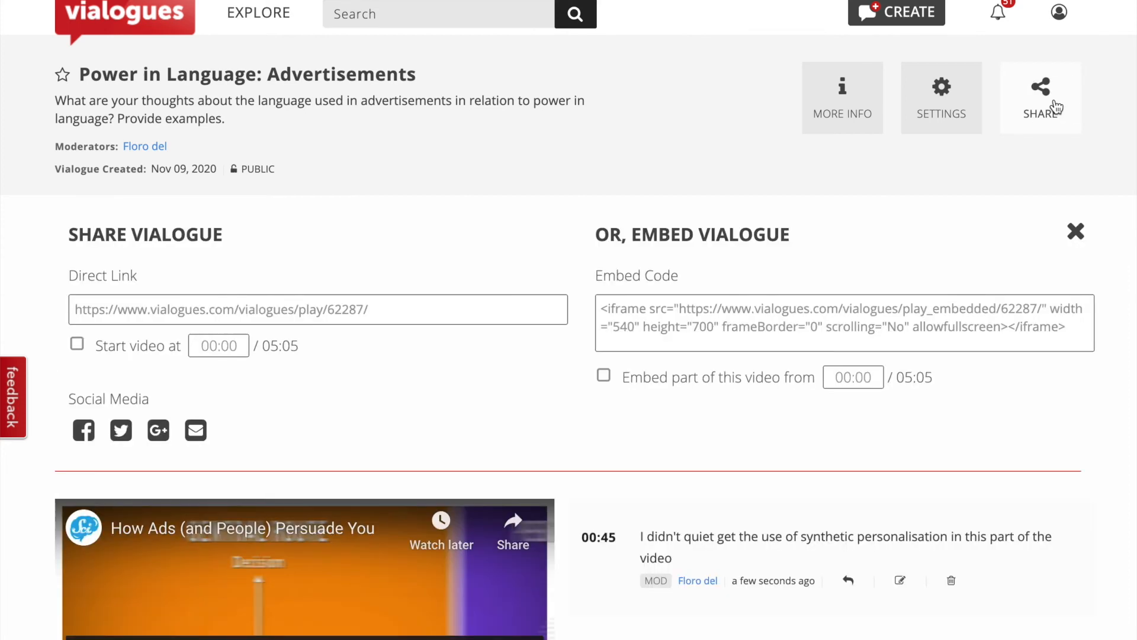
pyautogui.click(598, 311)
pyautogui.moveTo(601, 309); pyautogui.dragTo(1079, 331)
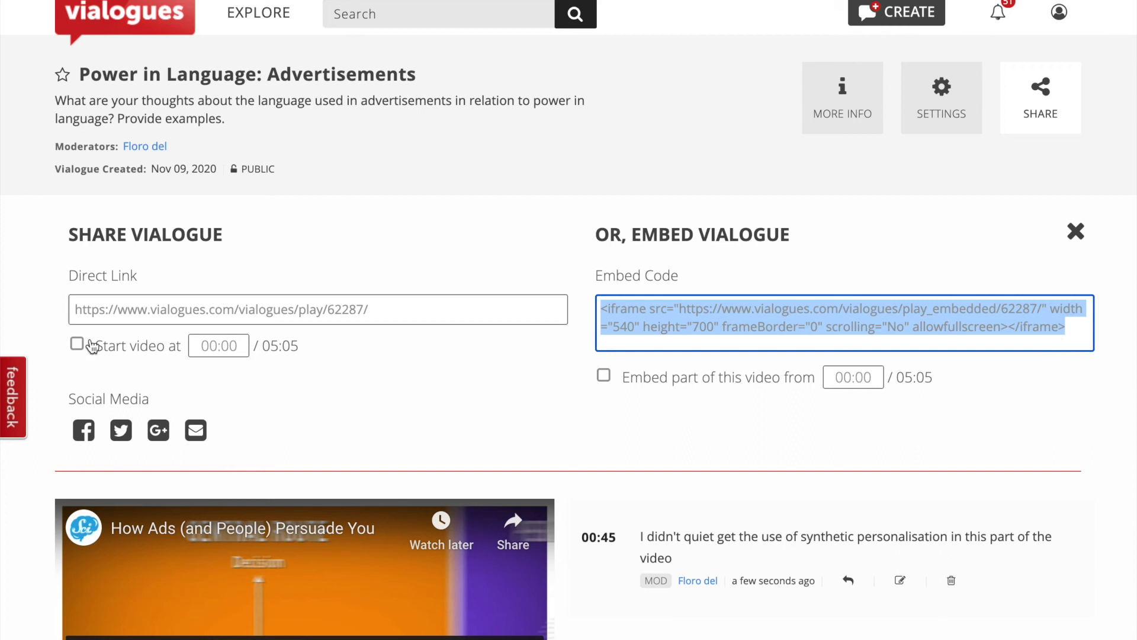
# Copy the vialogue's direct link.
pyautogui.moveTo(394, 309); pyautogui.dragTo(70, 308)
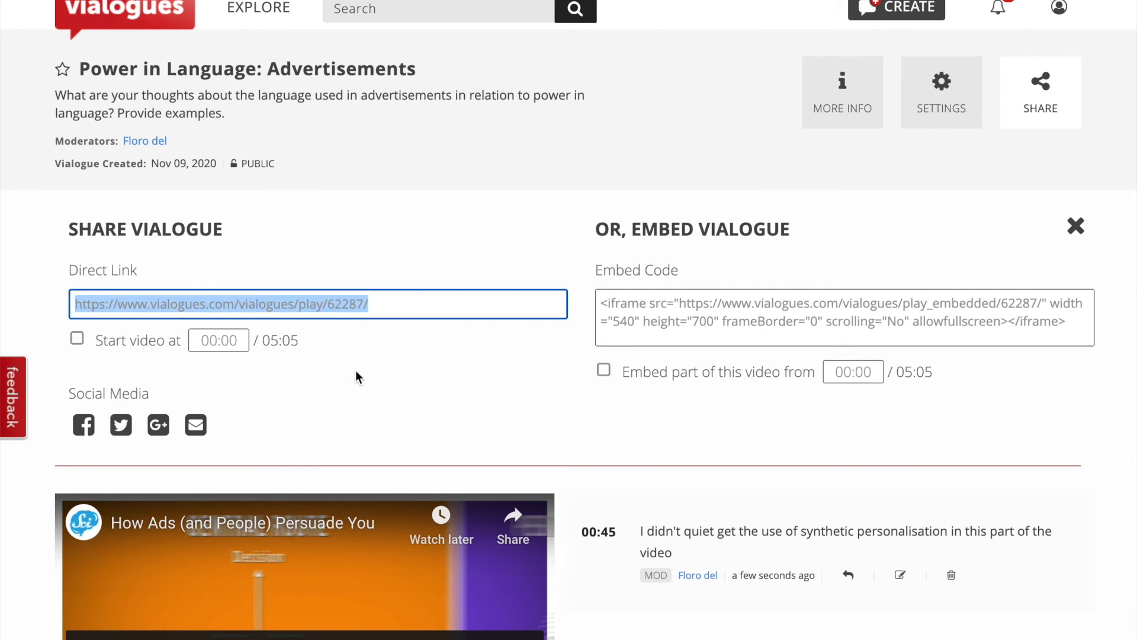
pyautogui.click(397, 302)
pyautogui.moveTo(398, 302); pyautogui.dragTo(70, 302)
pyautogui.hotkey('ctrl', 'c')
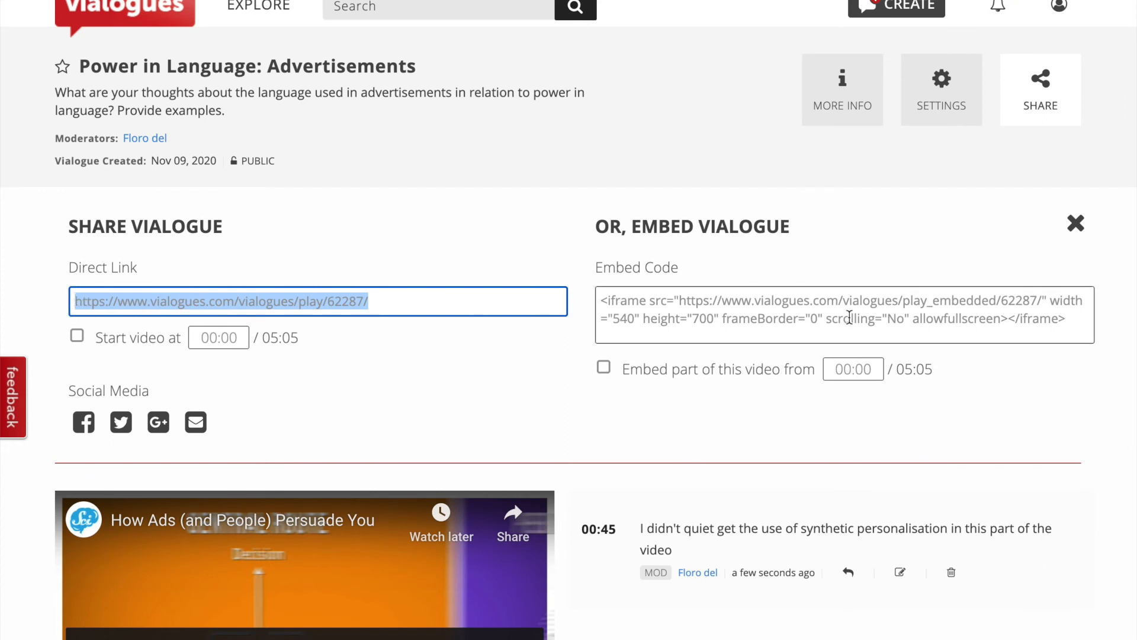
# Switch to Google Classroom in a new tab and open the class "Unit 4 : Investigating Language".
pyautogui.press('super+t')
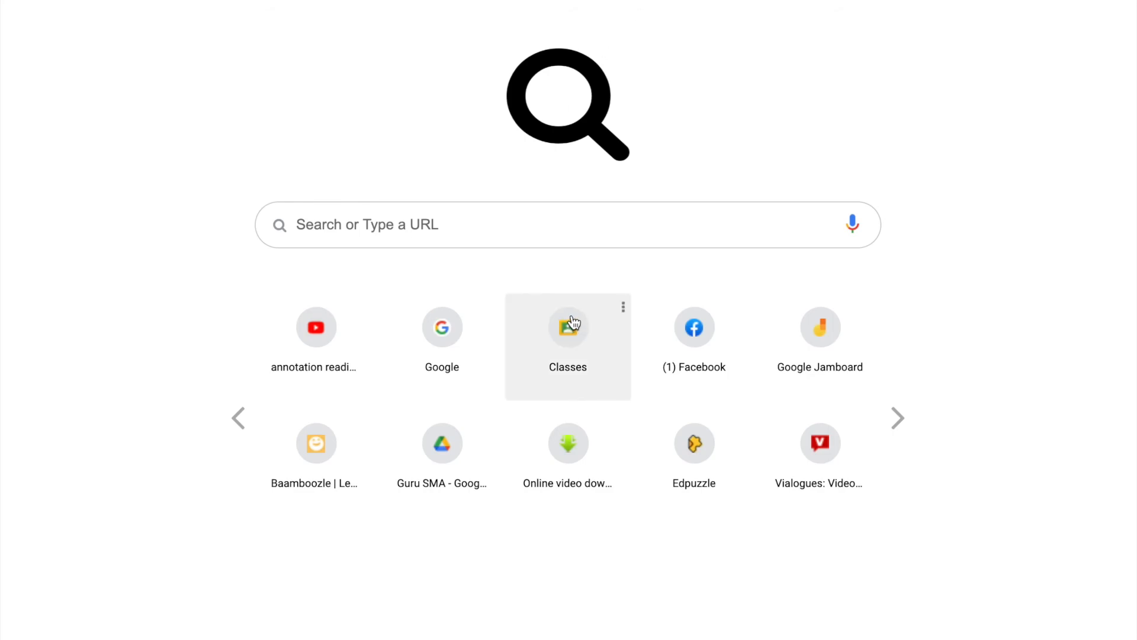
pyautogui.click(572, 357)
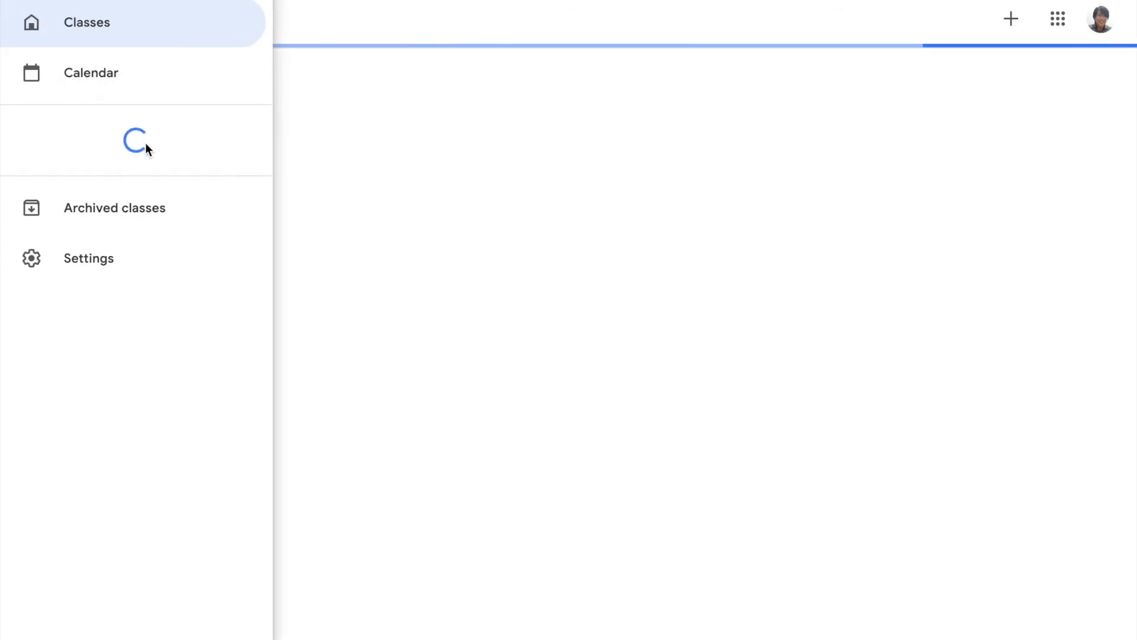
pyautogui.scroll(-3, 132, 313)
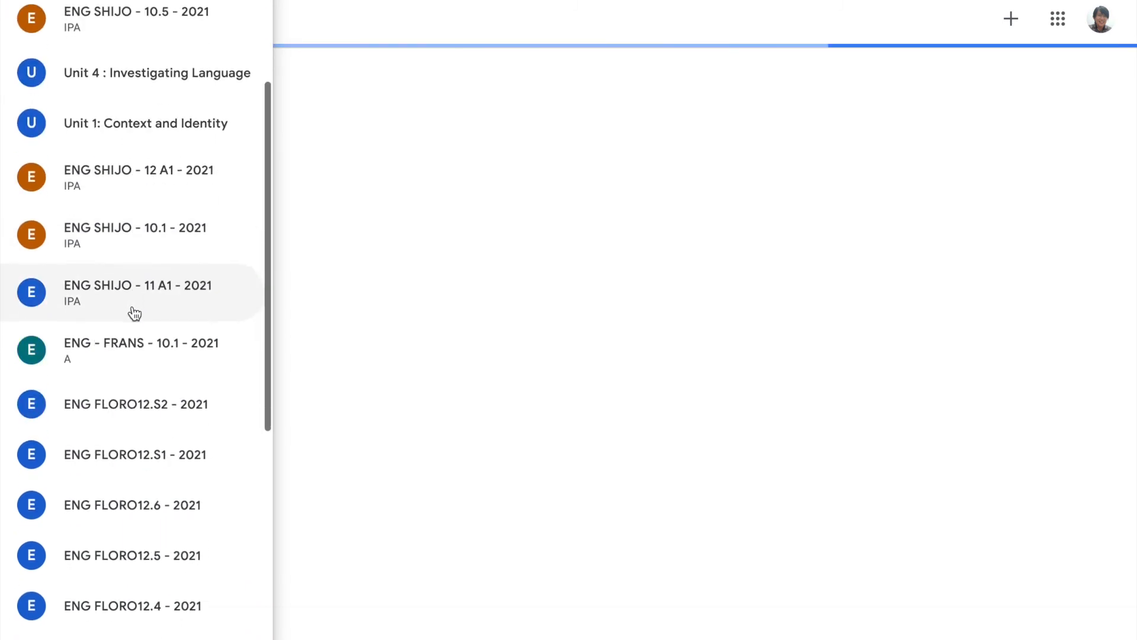
pyautogui.scroll(3, 135, 313)
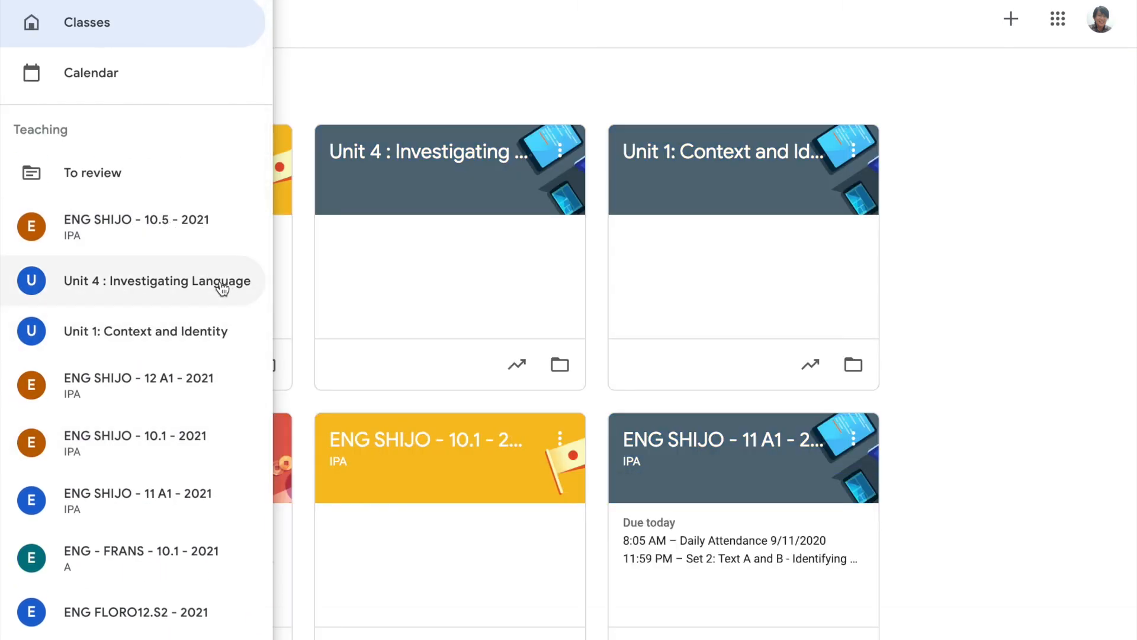
pyautogui.click(200, 294)
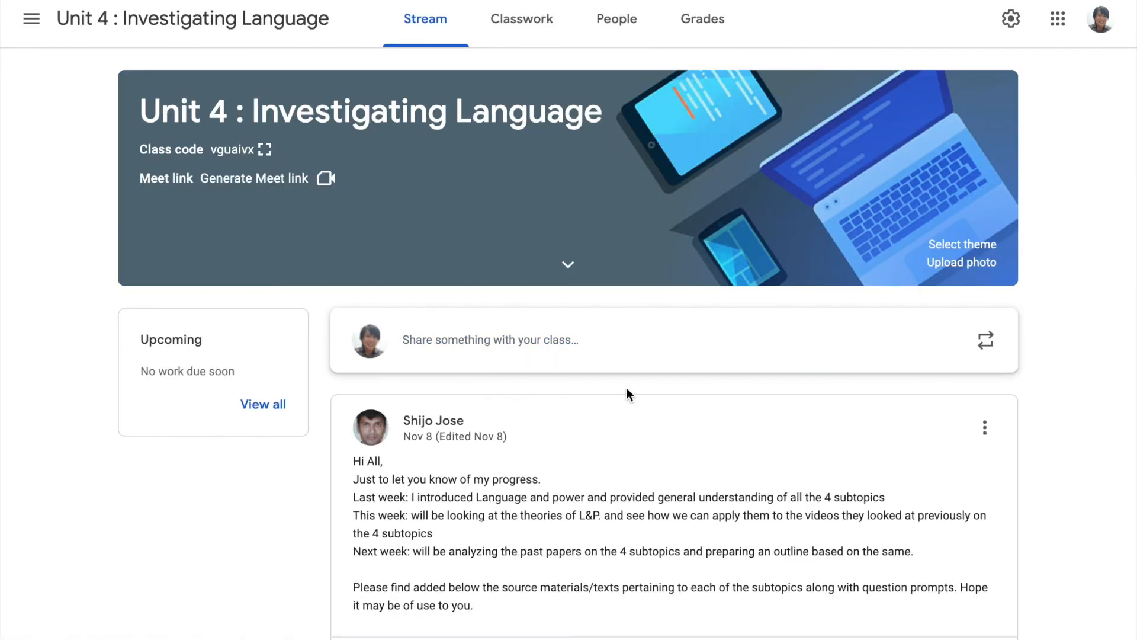
# Start a new classwork assignment and title it "Power in Language: Advertisements", copied from the vialogue's title.
pyautogui.click(529, 37)
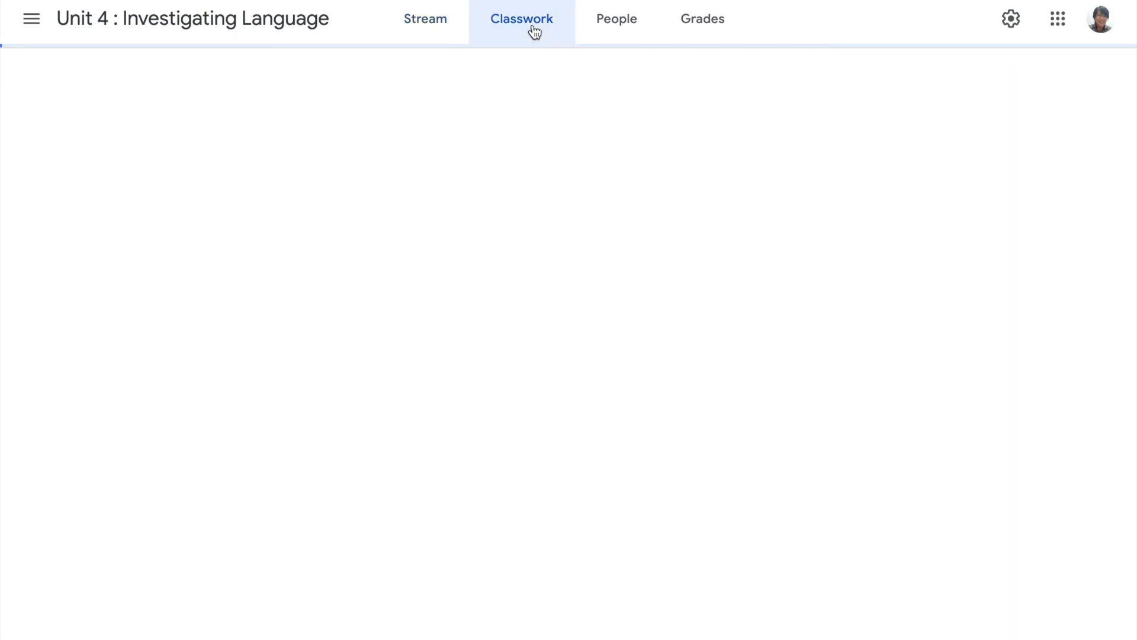
pyautogui.click(294, 86)
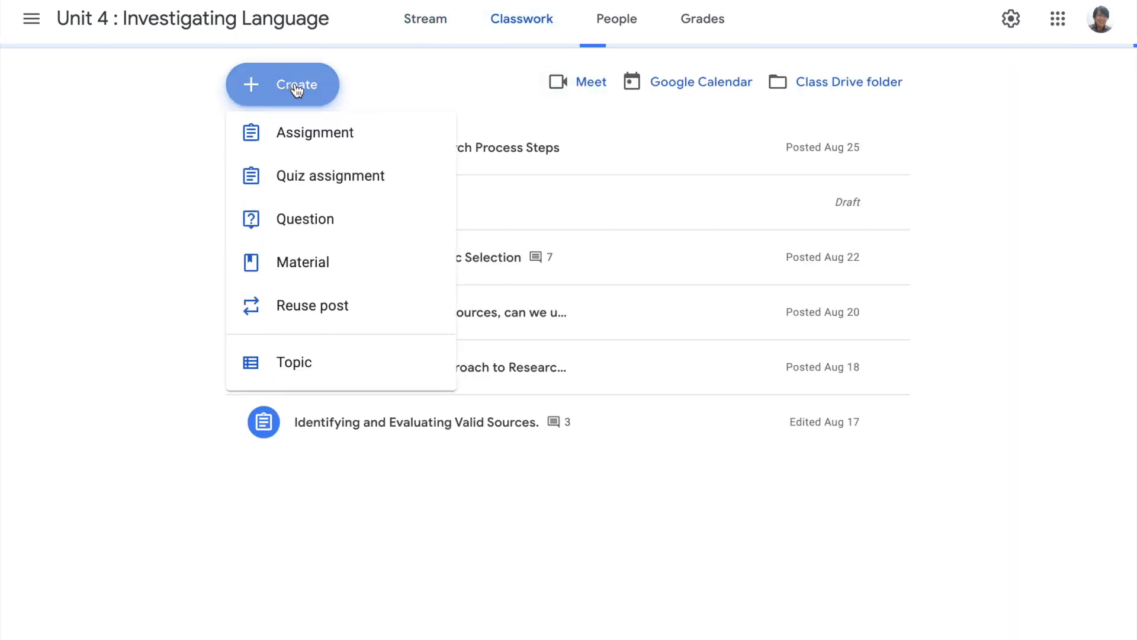
pyautogui.click(307, 137)
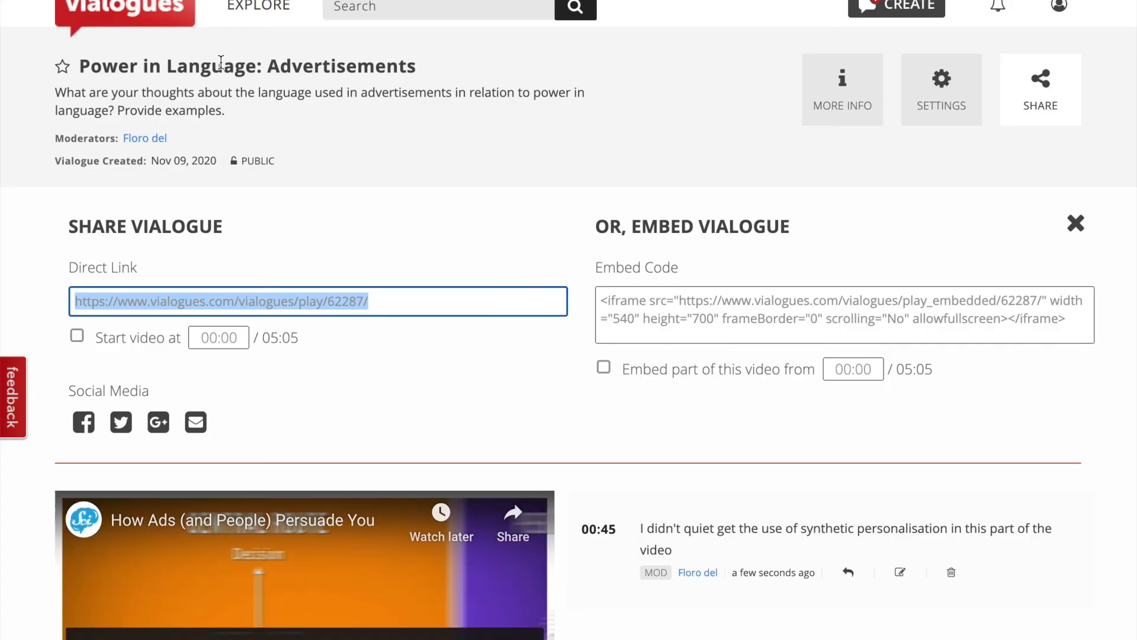
pyautogui.moveTo(79, 67); pyautogui.dragTo(474, 76)
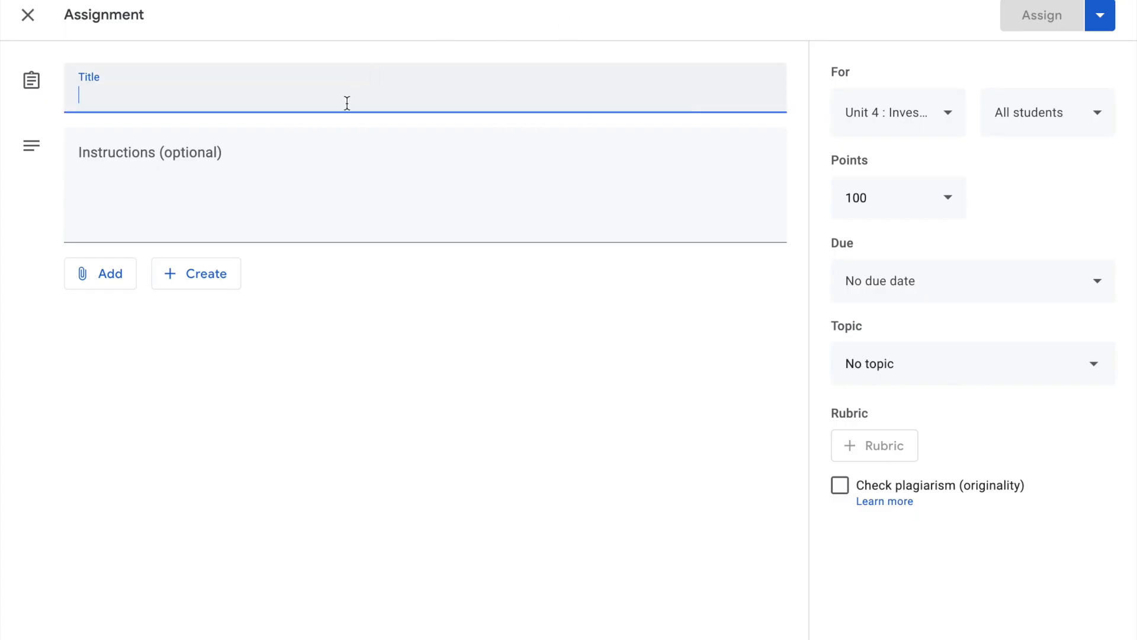
pyautogui.write('Power in Language: Advertisements')
# Enter the assignment instructions "Click the link and work on the vialogue.".
pyautogui.click(222, 174)
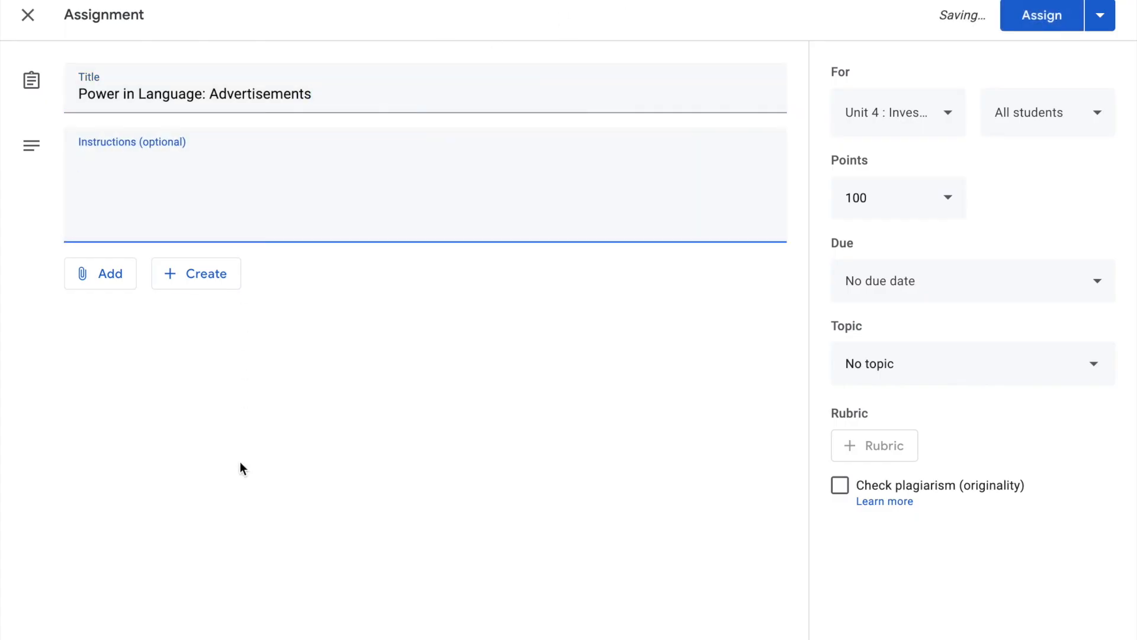
pyautogui.write('Click the ')
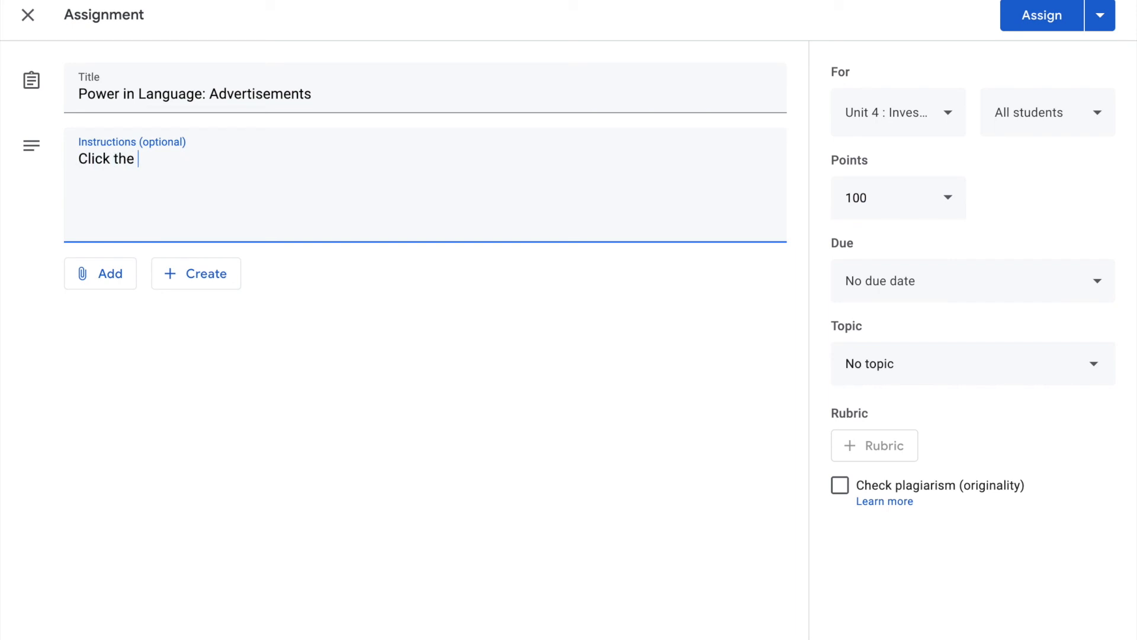
pyautogui.write('link and ')
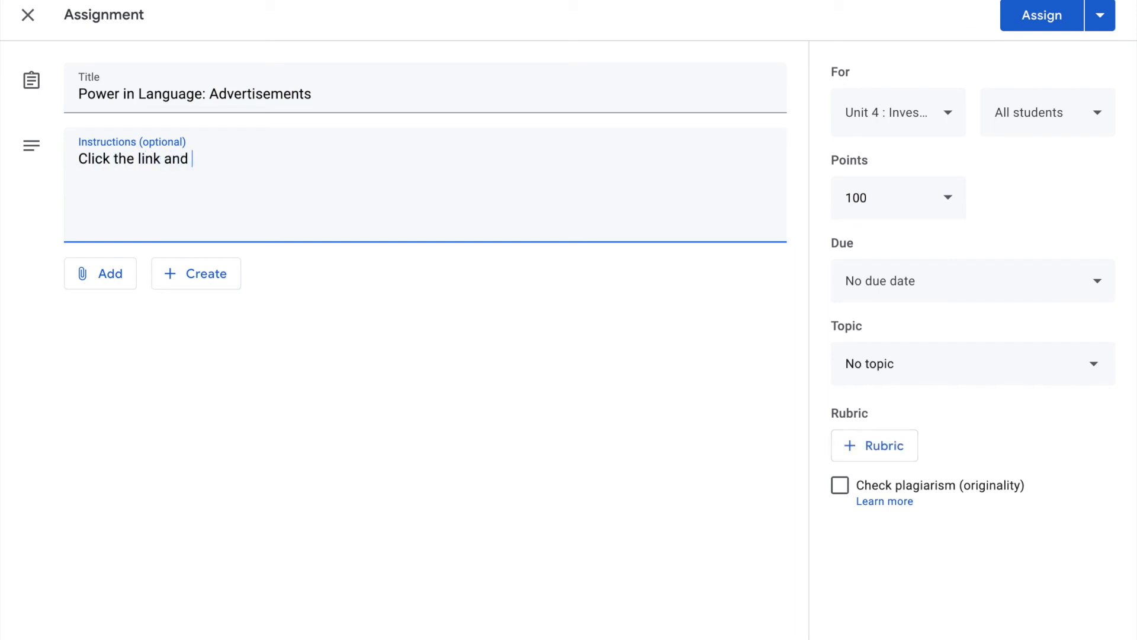
pyautogui.write('work on the vialogue')
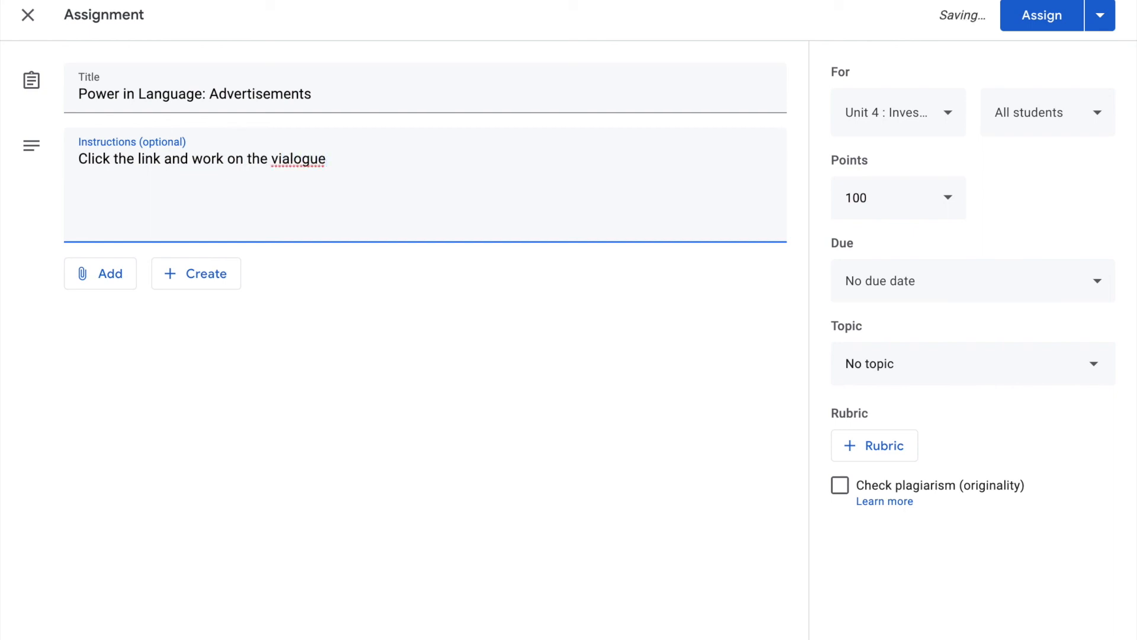
pyautogui.write('s')
pyautogui.press('BackSpace')
pyautogui.write('.')
# Attach the copied vialogue link to the assignment and assign it to all students.
pyautogui.click(112, 281)
pyautogui.click(147, 349)
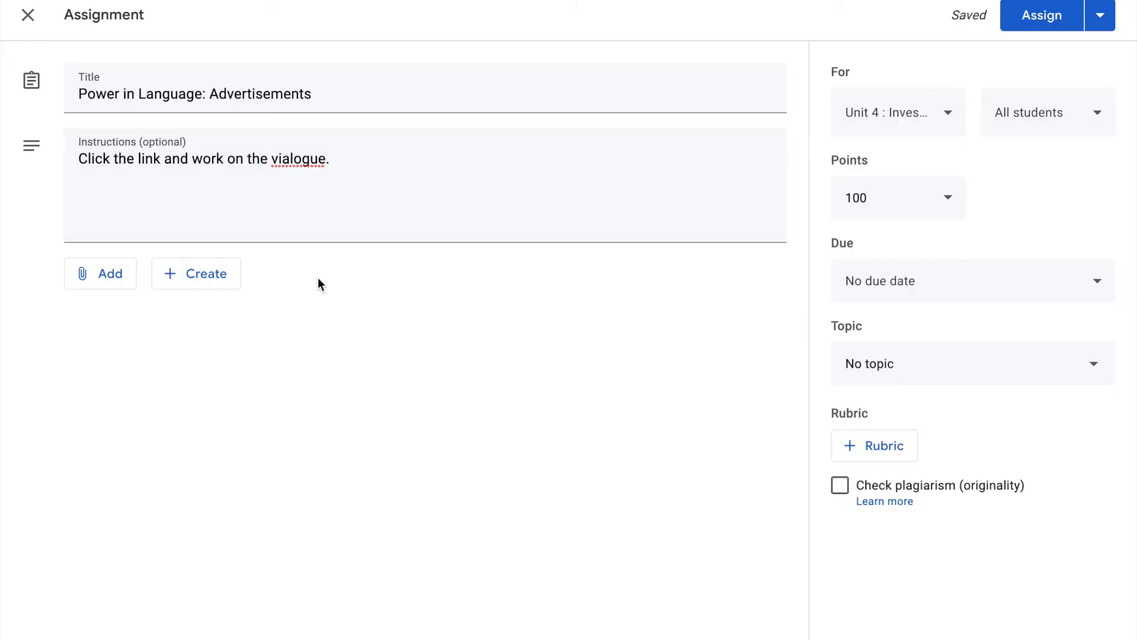
pyautogui.click(109, 274)
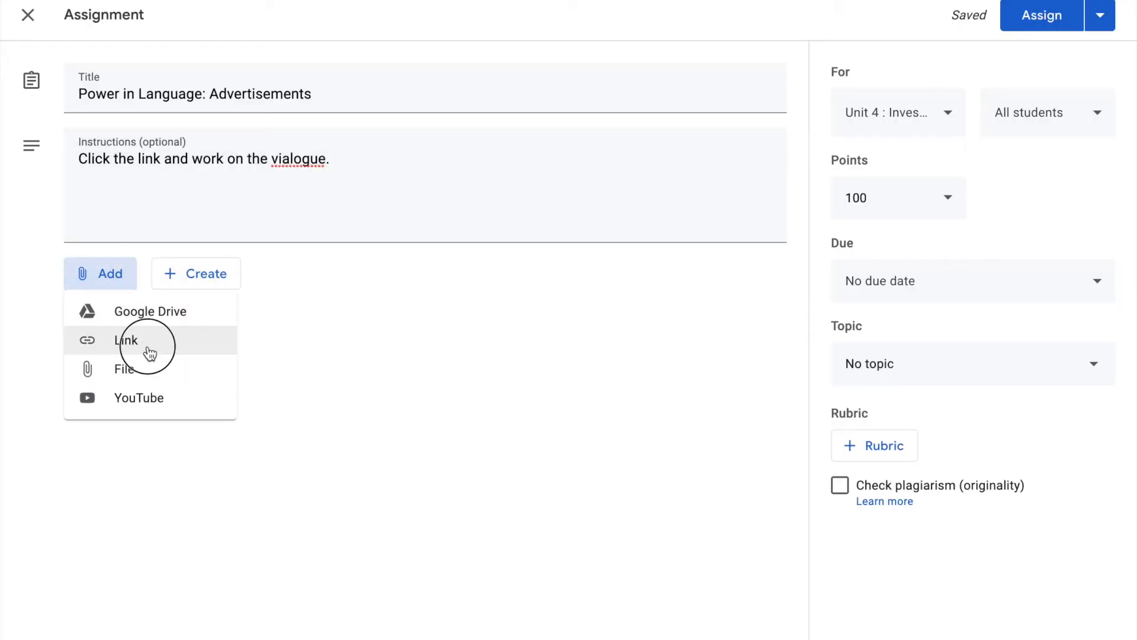
pyautogui.click(147, 346)
pyautogui.hotkey('ctrl', 'v')
pyautogui.click(649, 462)
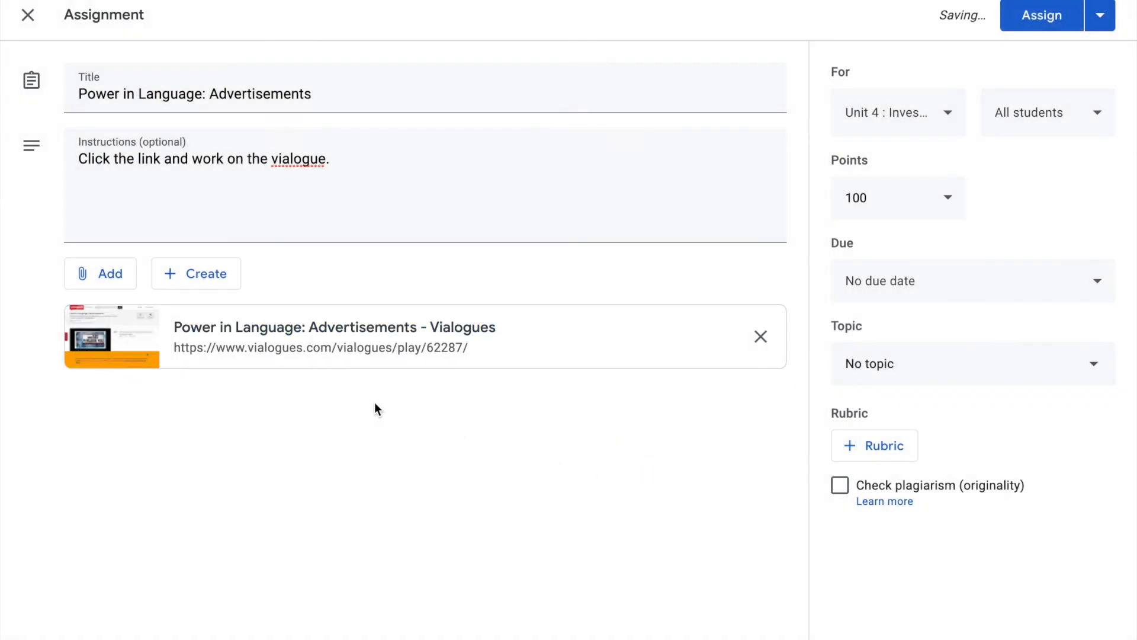
pyautogui.click(1044, 17)
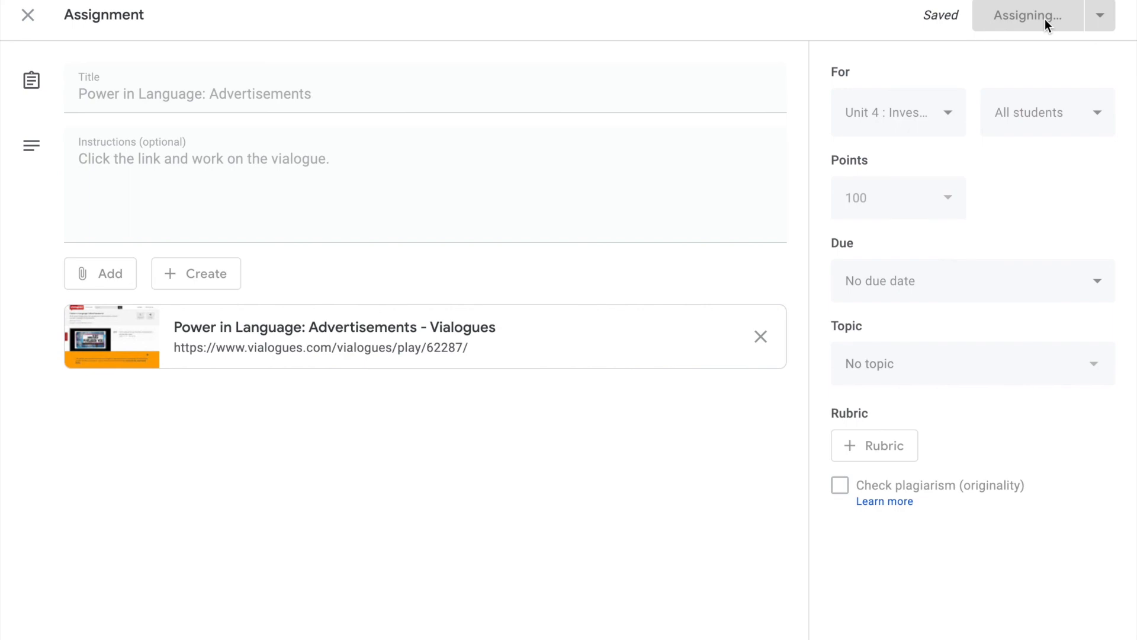
# Check the posted assignment in the class stream and expand its entry in the classwork list.
pyautogui.click(419, 30)
pyautogui.scroll(-5, 520, 234)
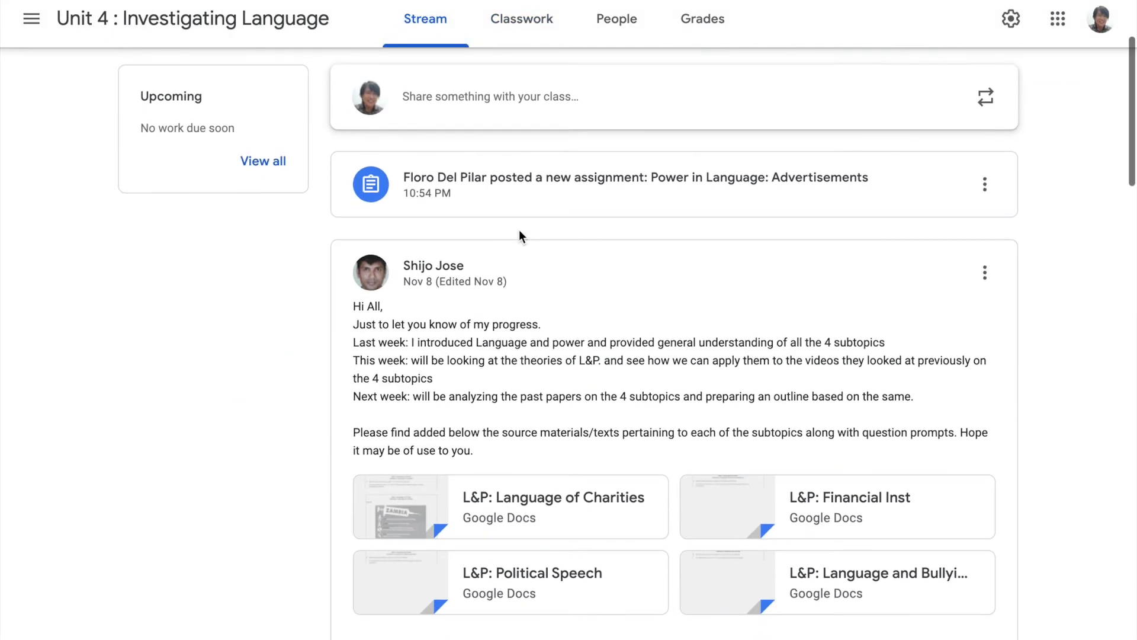
pyautogui.click(516, 37)
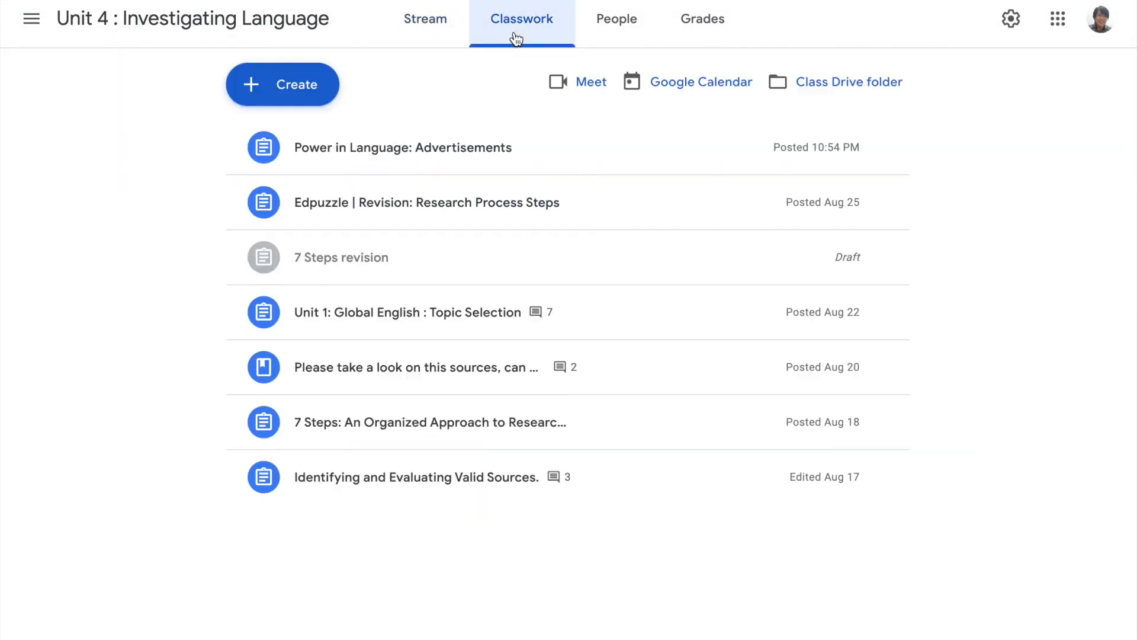
pyautogui.click(432, 156)
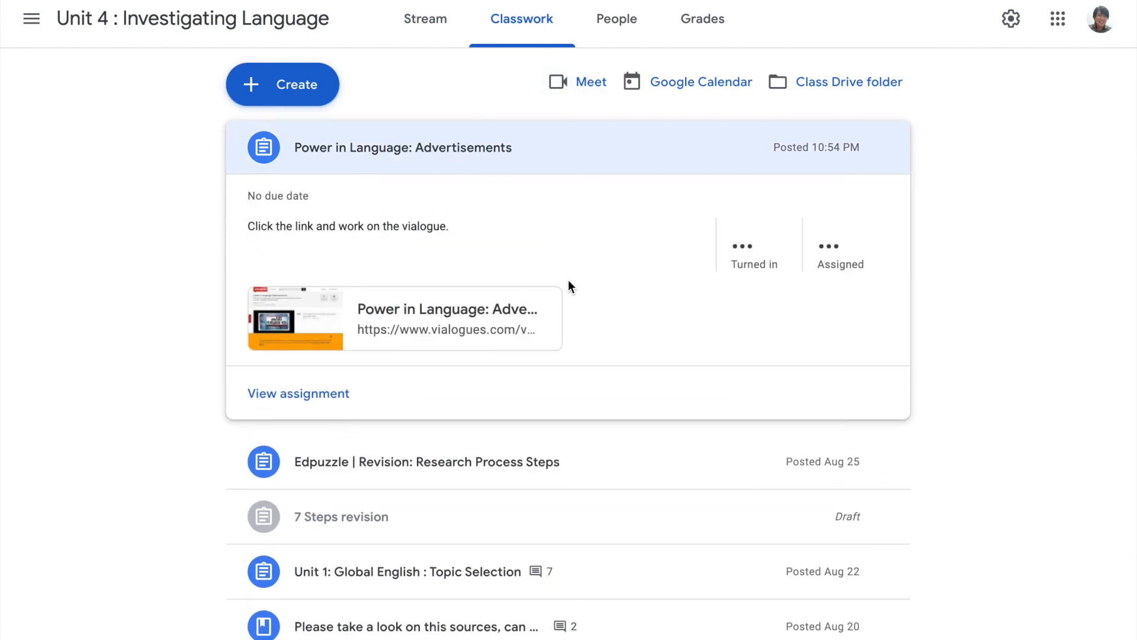
# Open the vialogue from the assignment's attached link, look over its page and highlight the discussion question in its description.
pyautogui.click(499, 318)
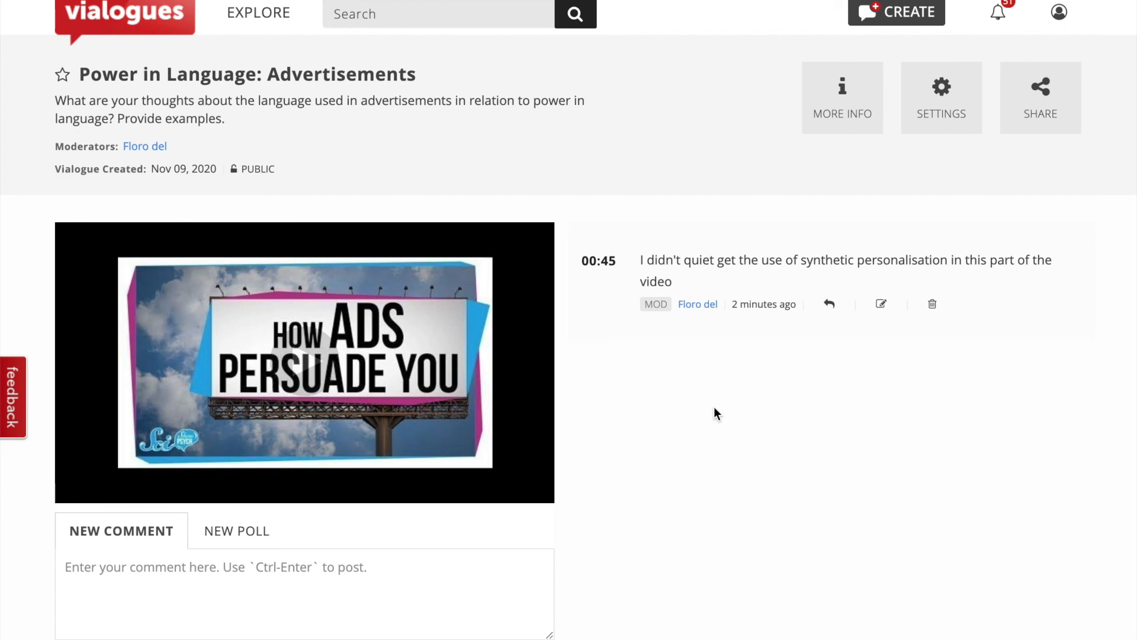
pyautogui.scroll(-5, 709, 413)
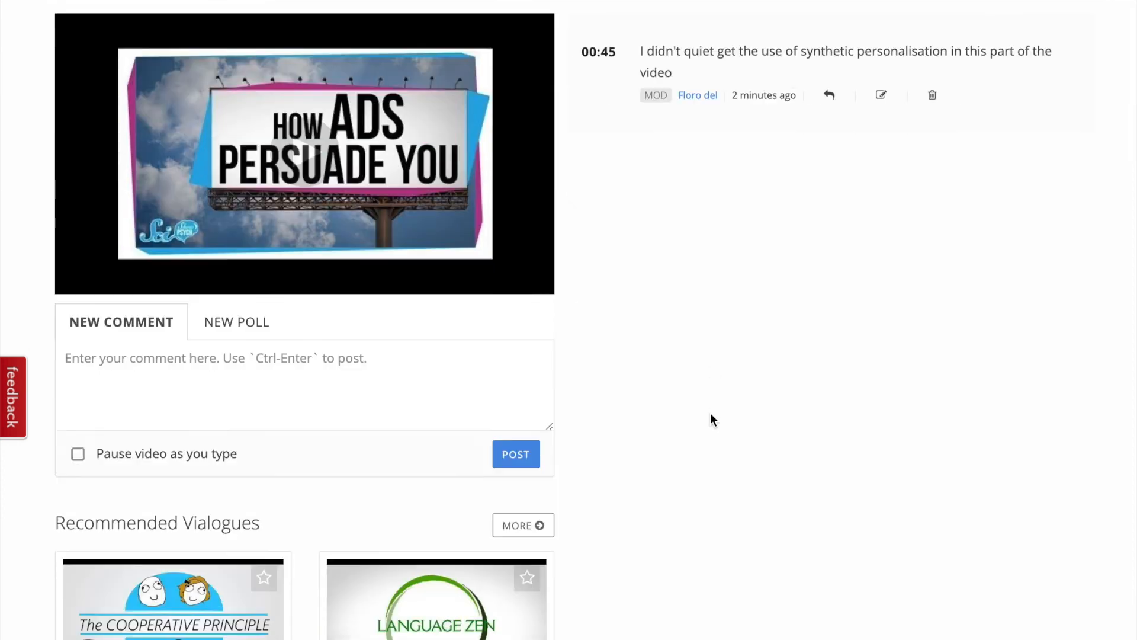
pyautogui.scroll(5, 710, 414)
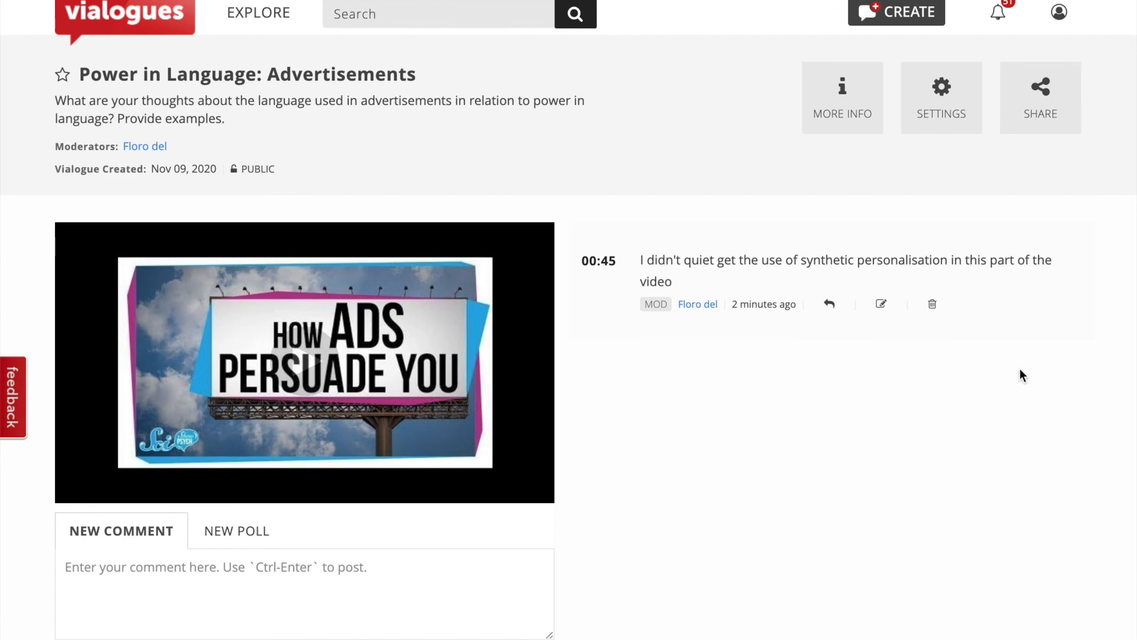
pyautogui.moveTo(54, 99); pyautogui.dragTo(245, 119)
pyautogui.scroll(-4, 780, 456)
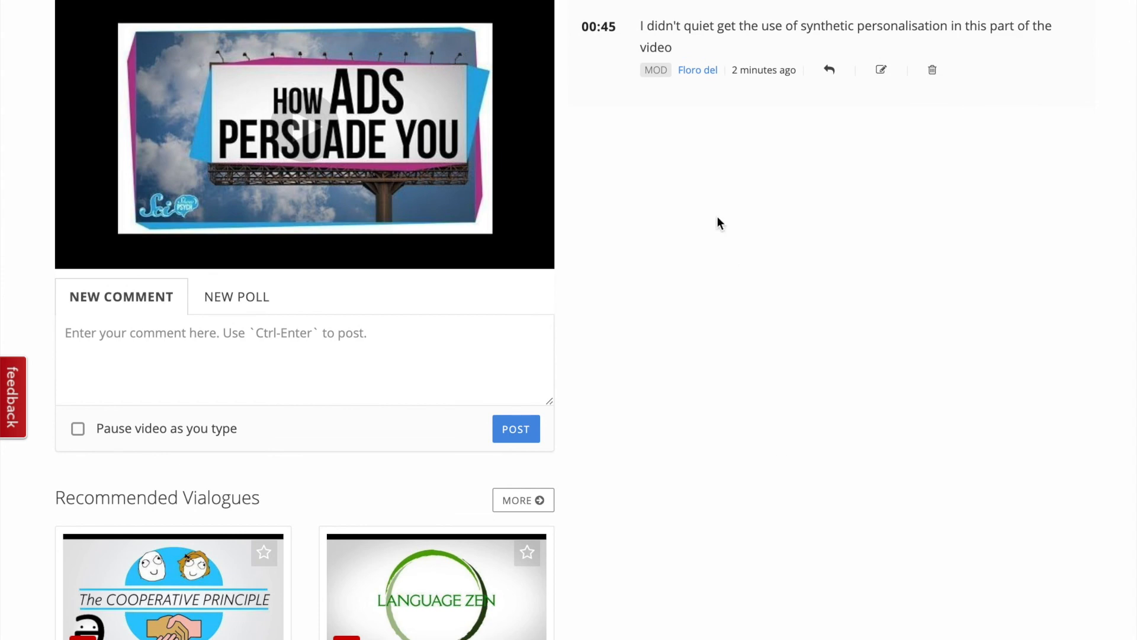
pyautogui.scroll(4, 830, 427)
pyautogui.click(761, 468)
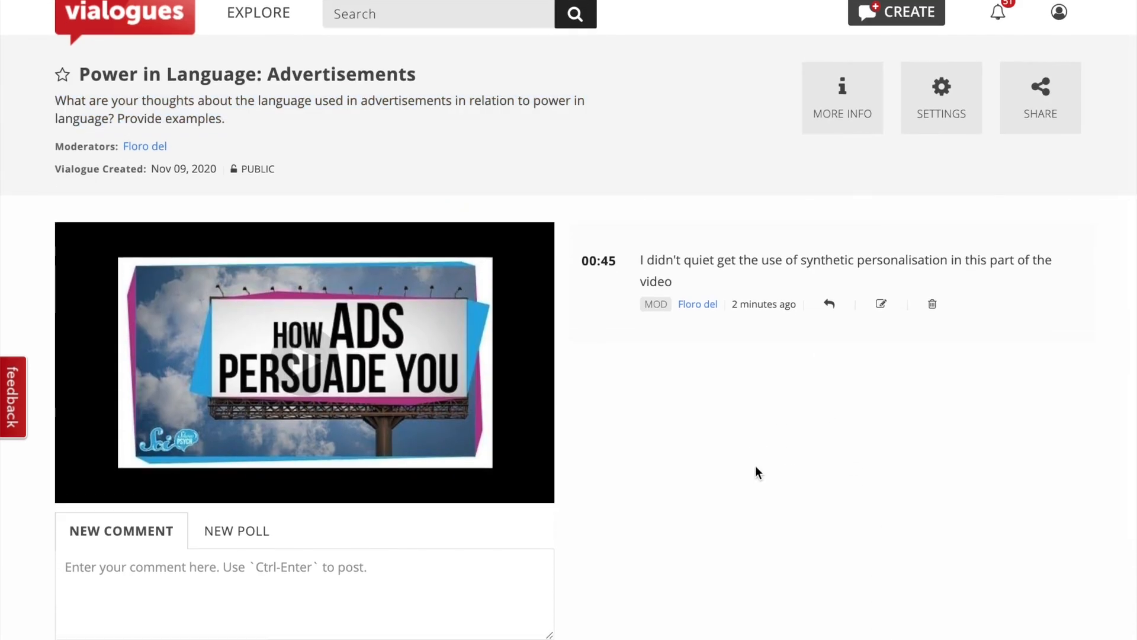